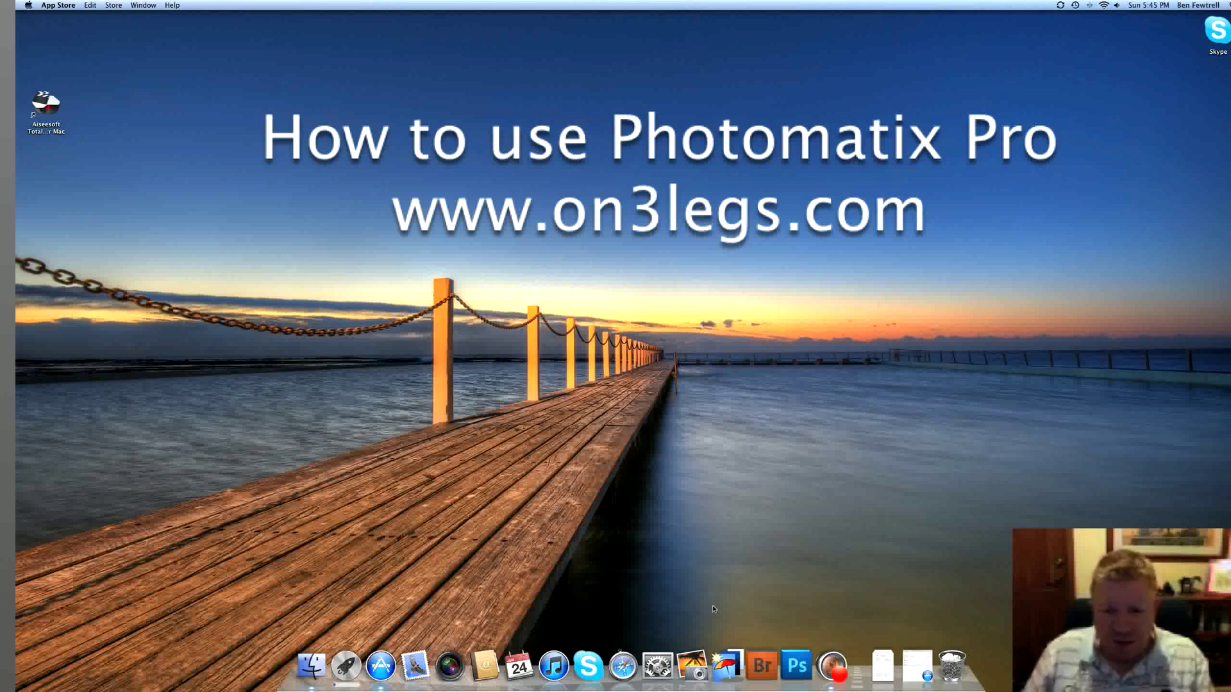
Launch Photomatix Pro from the Dock
{"action": "left_click", "coordinate": [729, 660]}
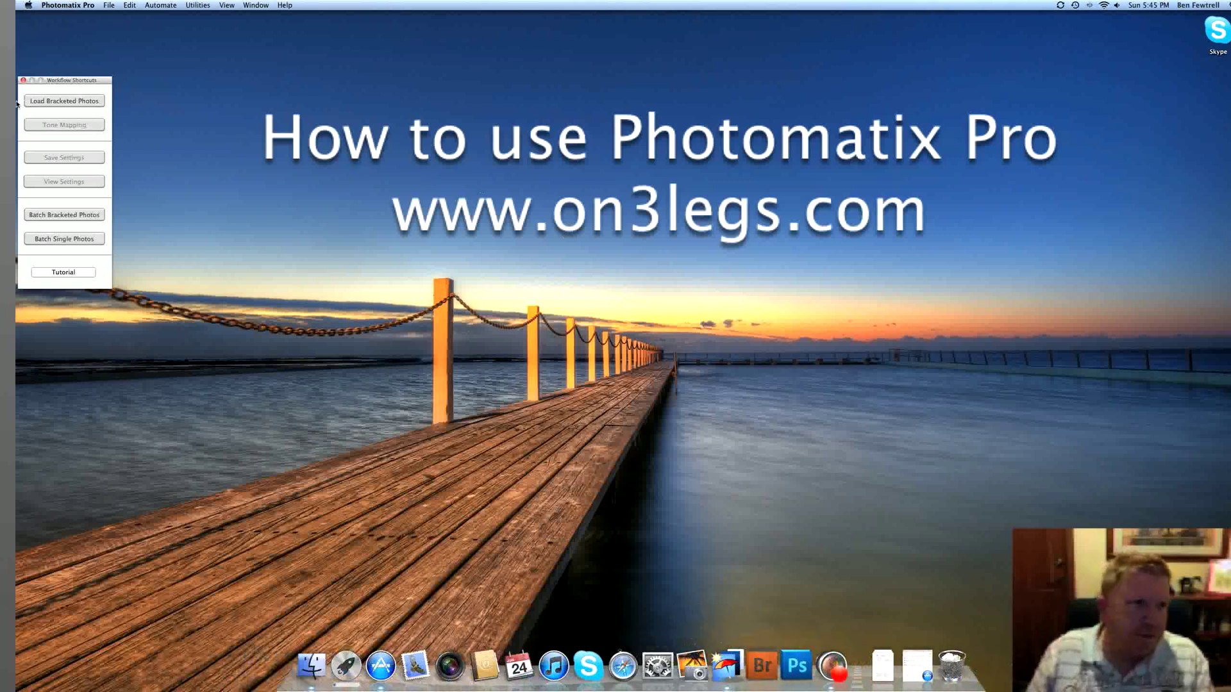
Load ontrack1.jpg through ontrack5.jpg as the bracketed photo set
{"action": "left_click", "coordinate": [45, 101]}
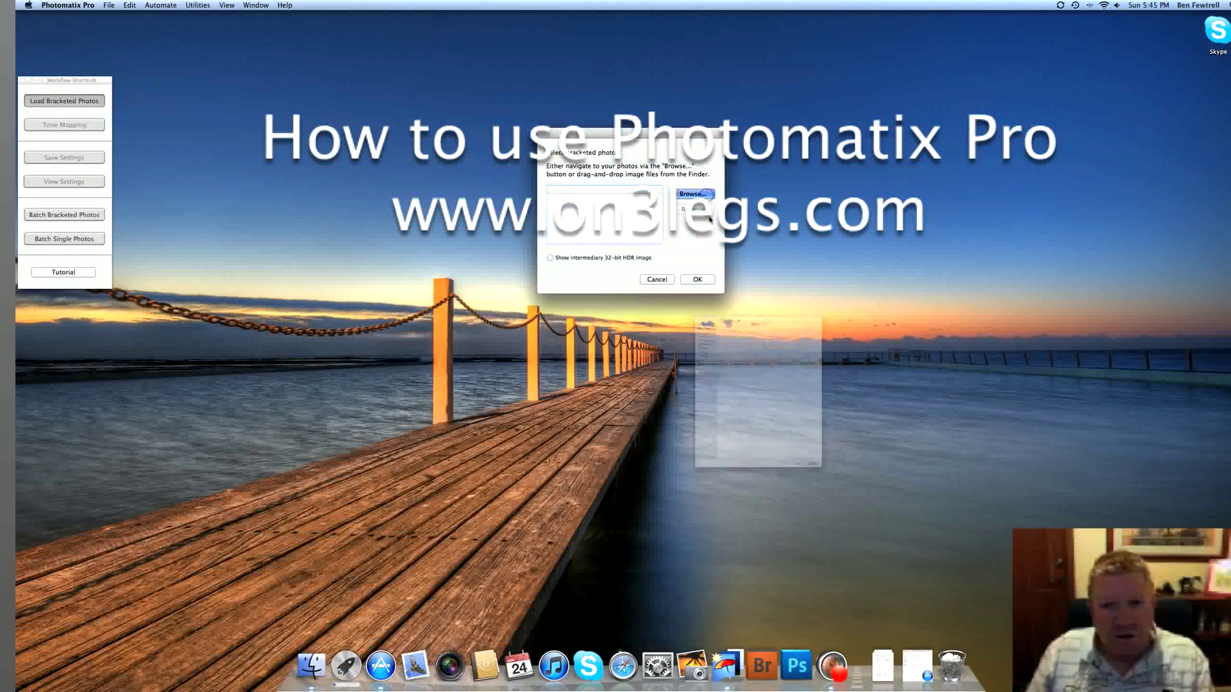
{"action": "key", "text": "Return"}
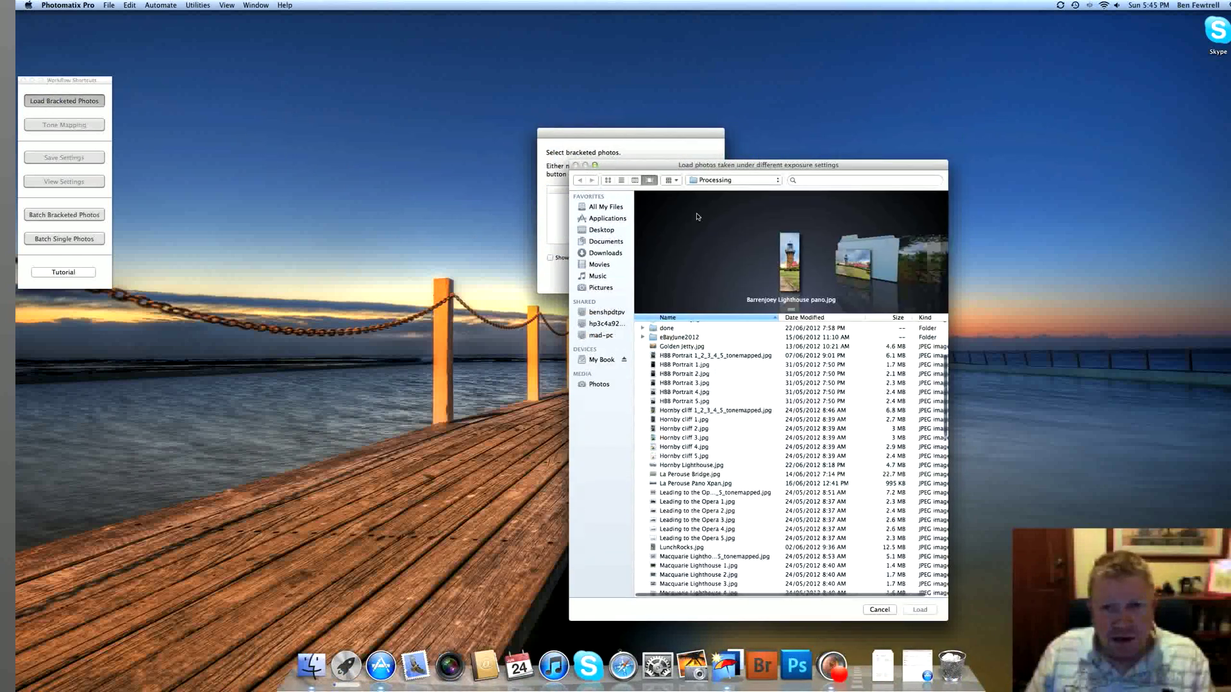
{"action": "scroll", "coordinate": [756, 462], "scroll_direction": "down", "scroll_amount": 15}
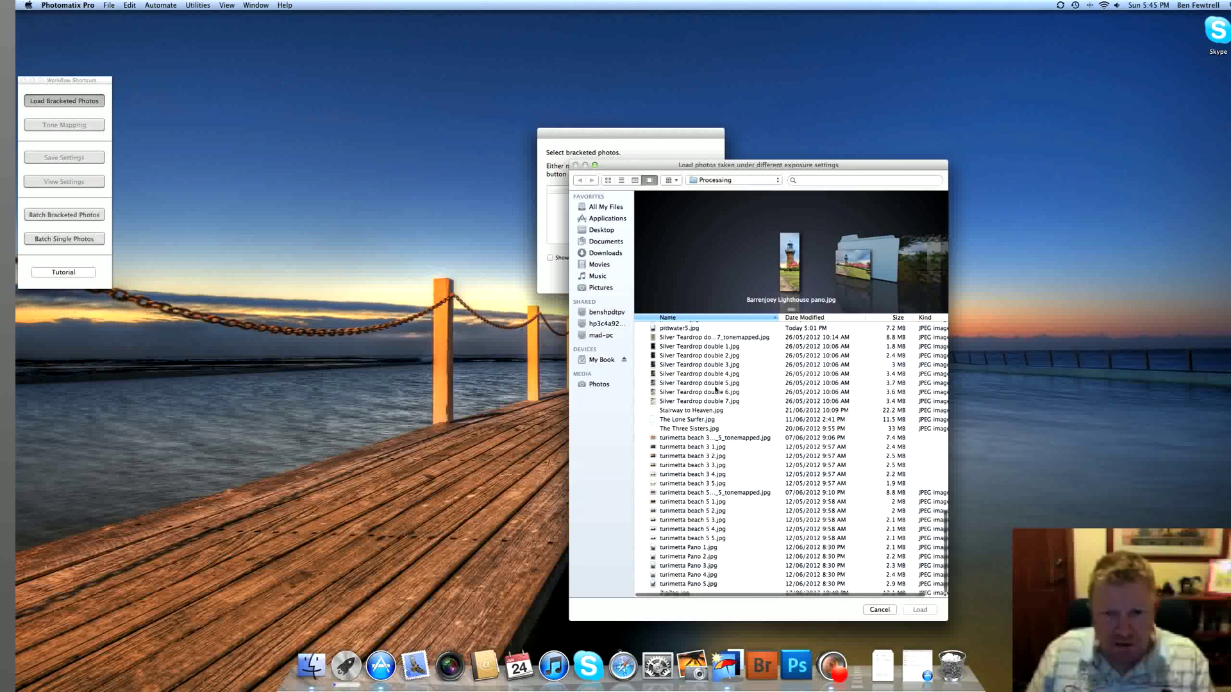
{"action": "scroll", "coordinate": [717, 403], "scroll_direction": "up", "scroll_amount": 6}
{"action": "scroll", "coordinate": [736, 409], "scroll_direction": "up", "scroll_amount": 10}
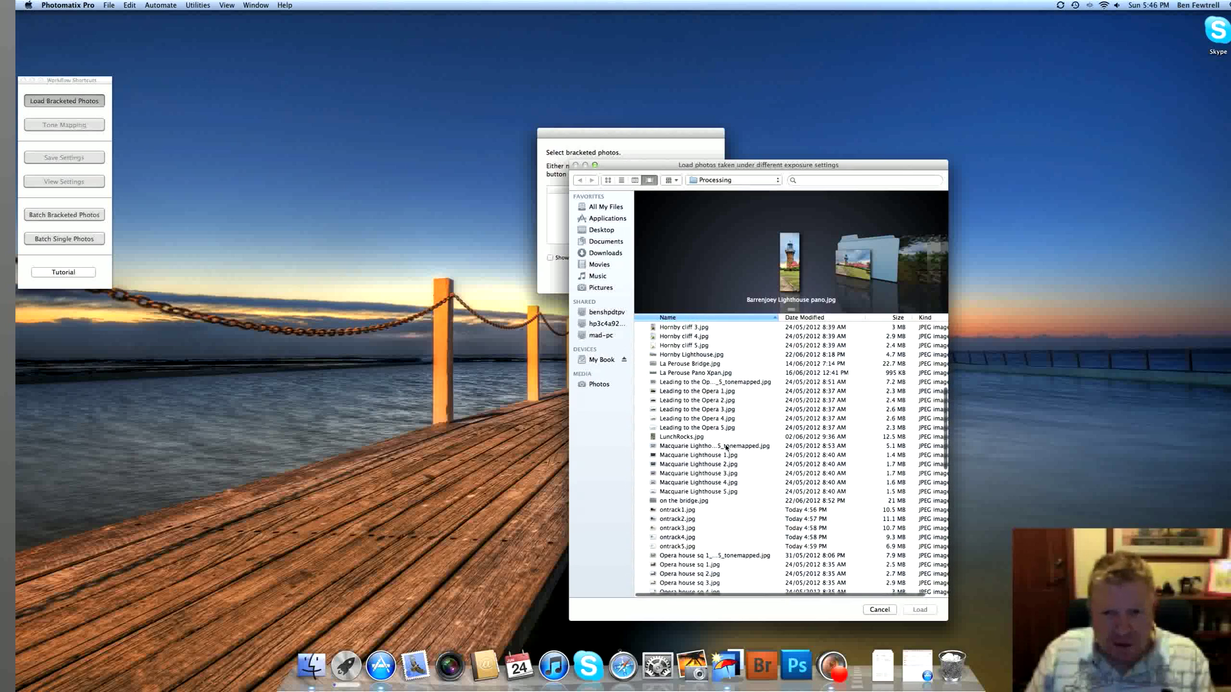
{"action": "scroll", "coordinate": [738, 489], "scroll_direction": "up", "scroll_amount": 2}
{"action": "scroll", "coordinate": [741, 472], "scroll_direction": "up", "scroll_amount": 5}
{"action": "scroll", "coordinate": [735, 468], "scroll_direction": "down", "scroll_amount": 15}
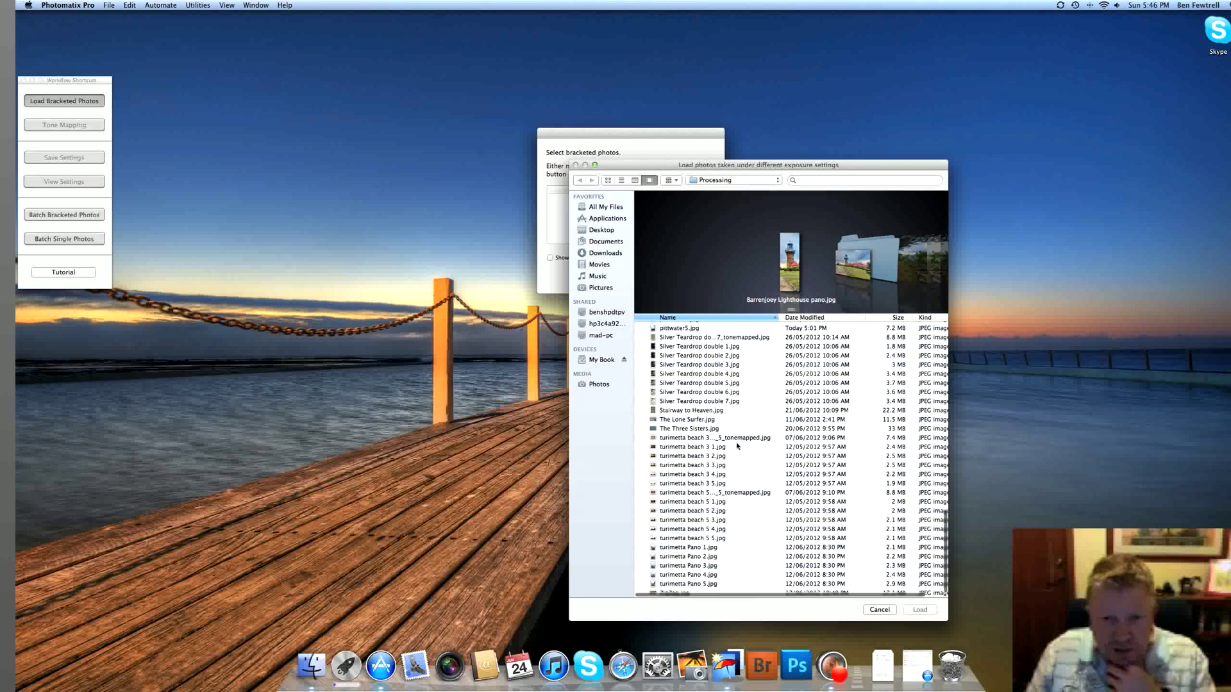
{"action": "scroll", "coordinate": [735, 440], "scroll_direction": "up", "scroll_amount": 8}
{"action": "scroll", "coordinate": [734, 434], "scroll_direction": "up", "scroll_amount": 1}
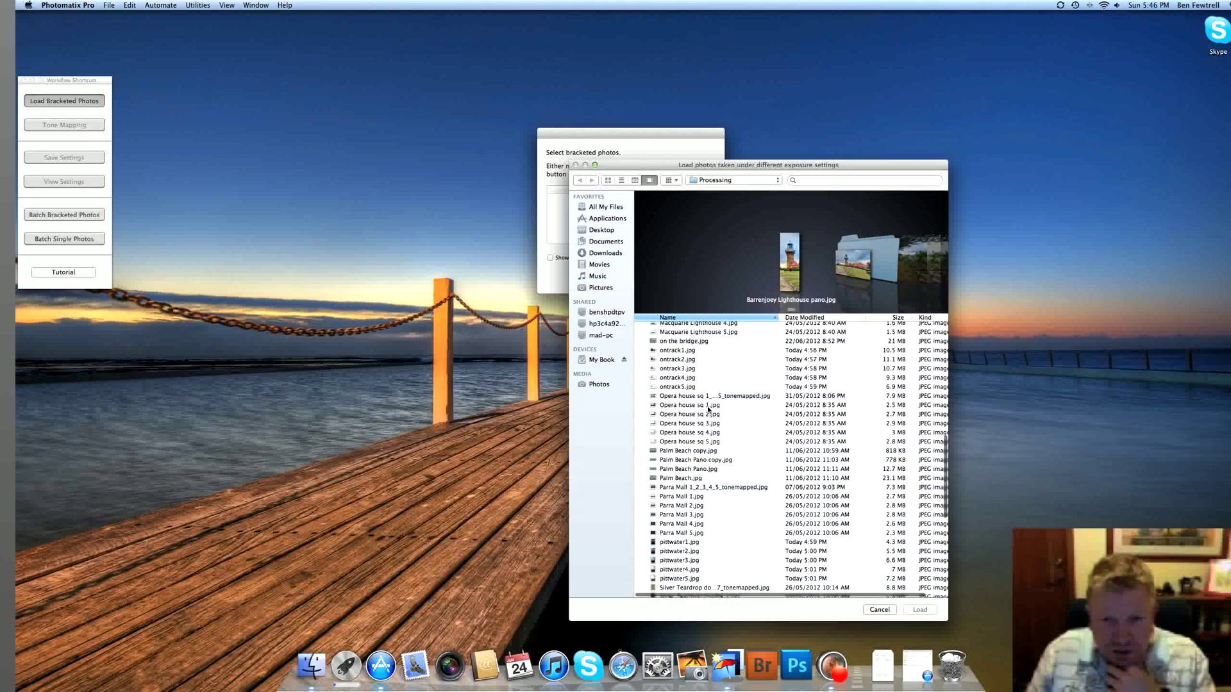
{"action": "left_click", "coordinate": [686, 350]}
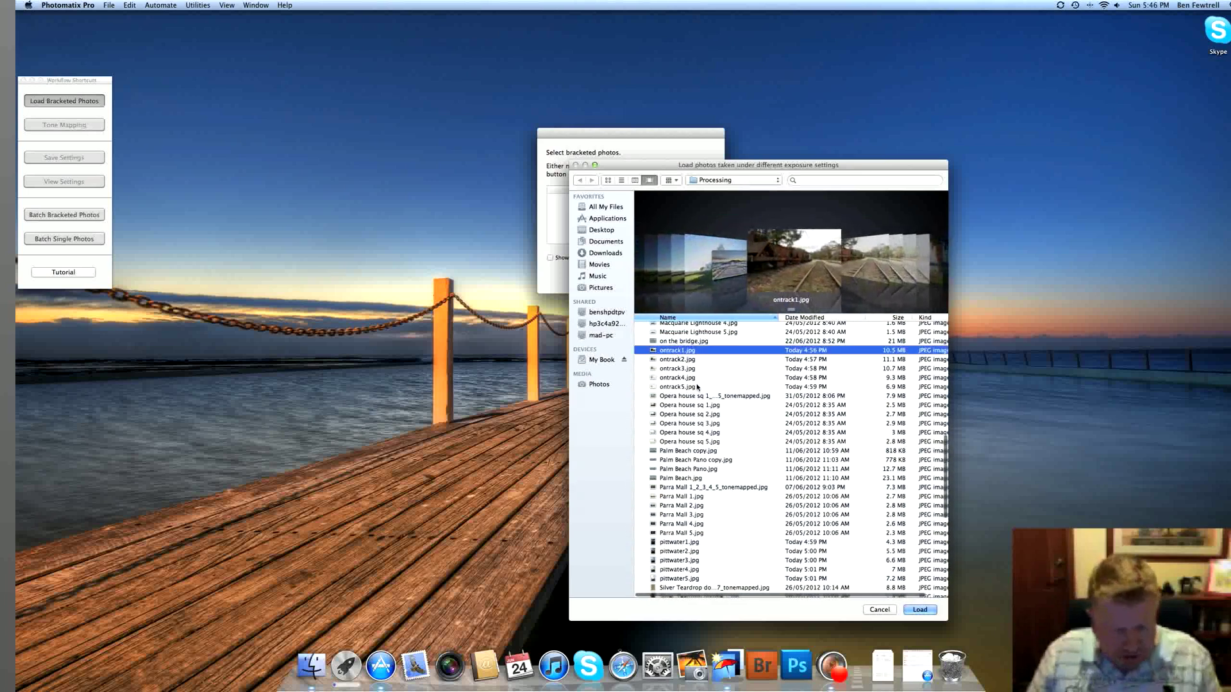
{"action": "left_click", "coordinate": [697, 386], "text": "shift"}
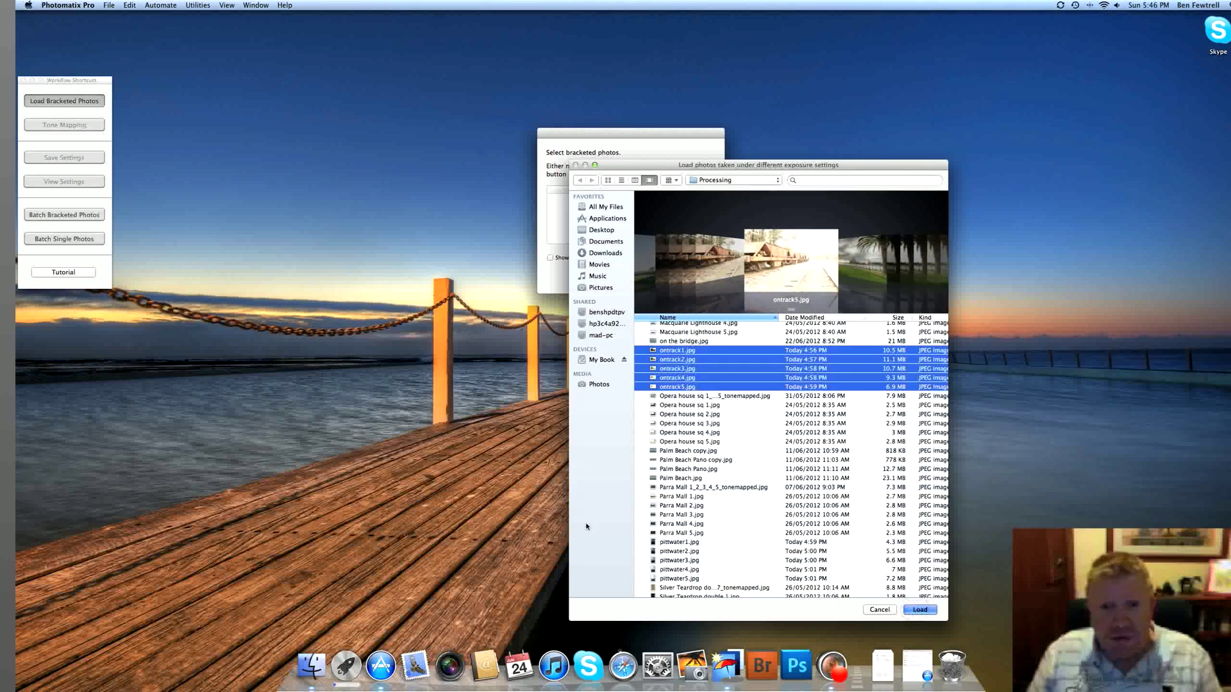
{"action": "key", "text": "Return"}
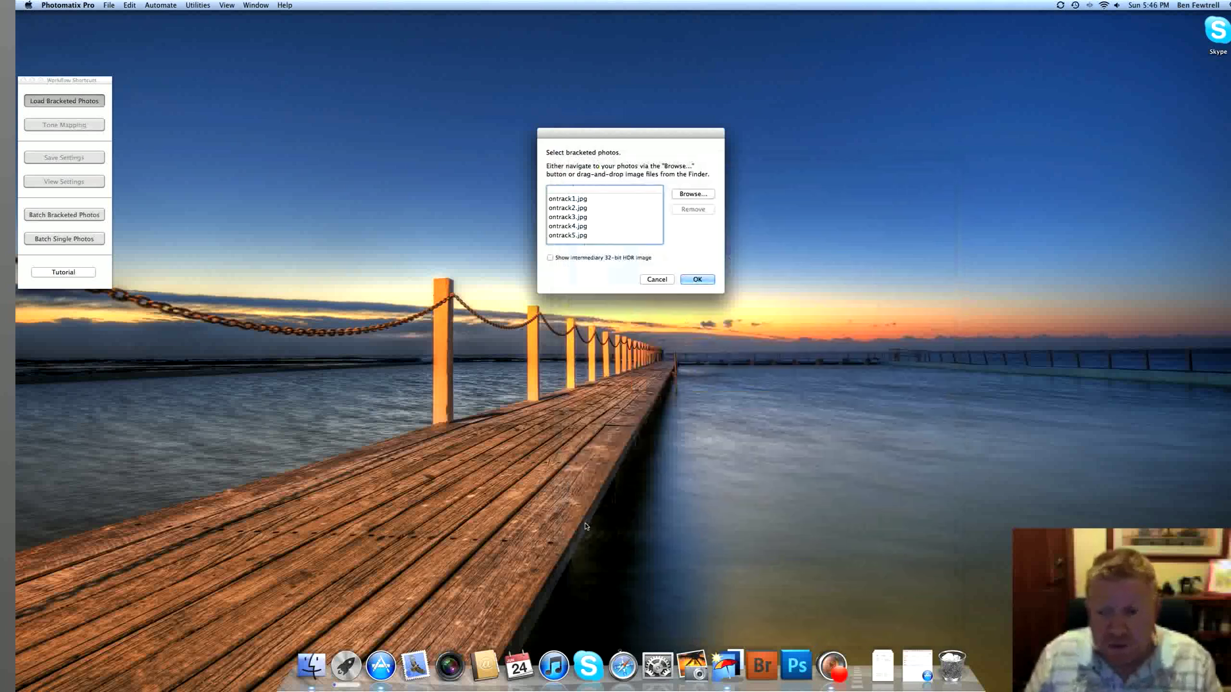
Merge the five exposures to HDR with Align and Reduce noise left unchecked
{"action": "left_click", "coordinate": [697, 279]}
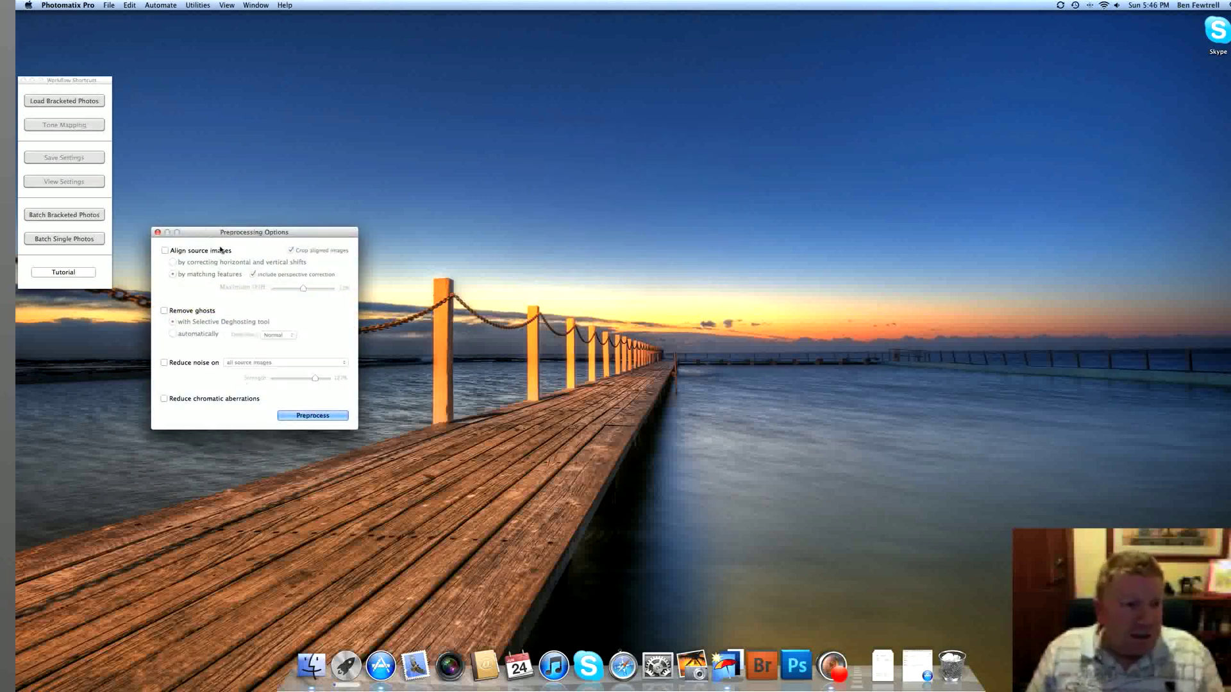
{"action": "left_click_drag", "start_coordinate": [206, 233], "coordinate": [542, 167]}
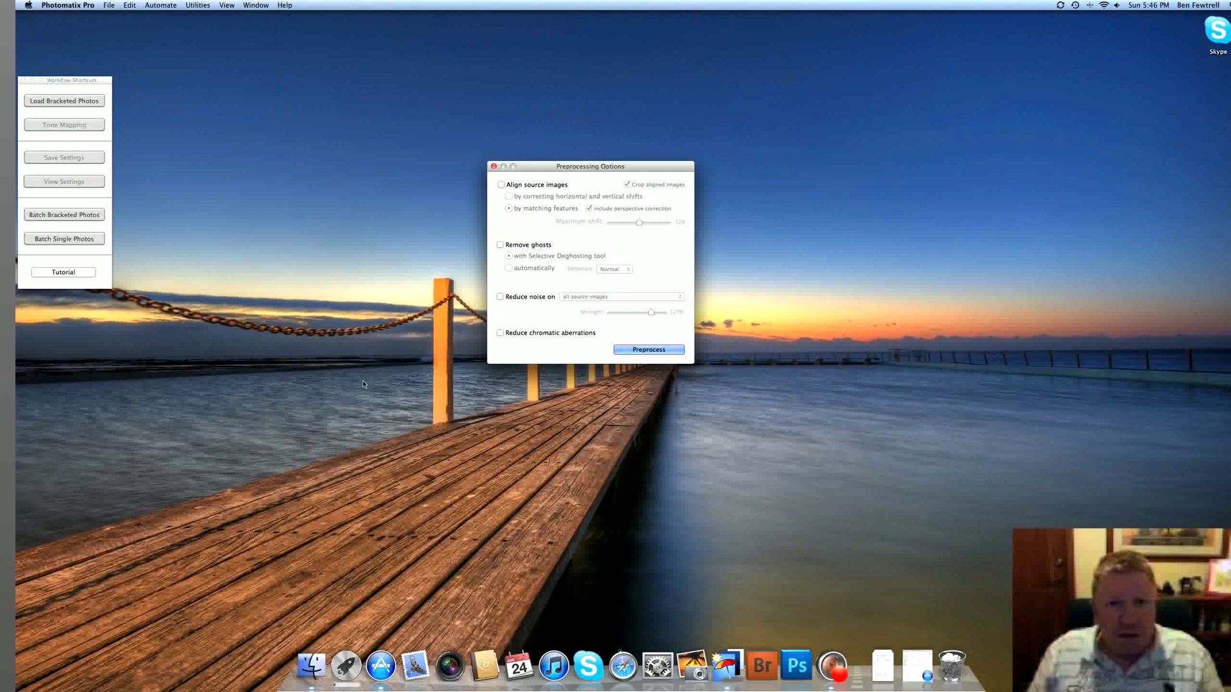
{"action": "left_click", "coordinate": [500, 185]}
{"action": "left_click", "coordinate": [500, 185]}
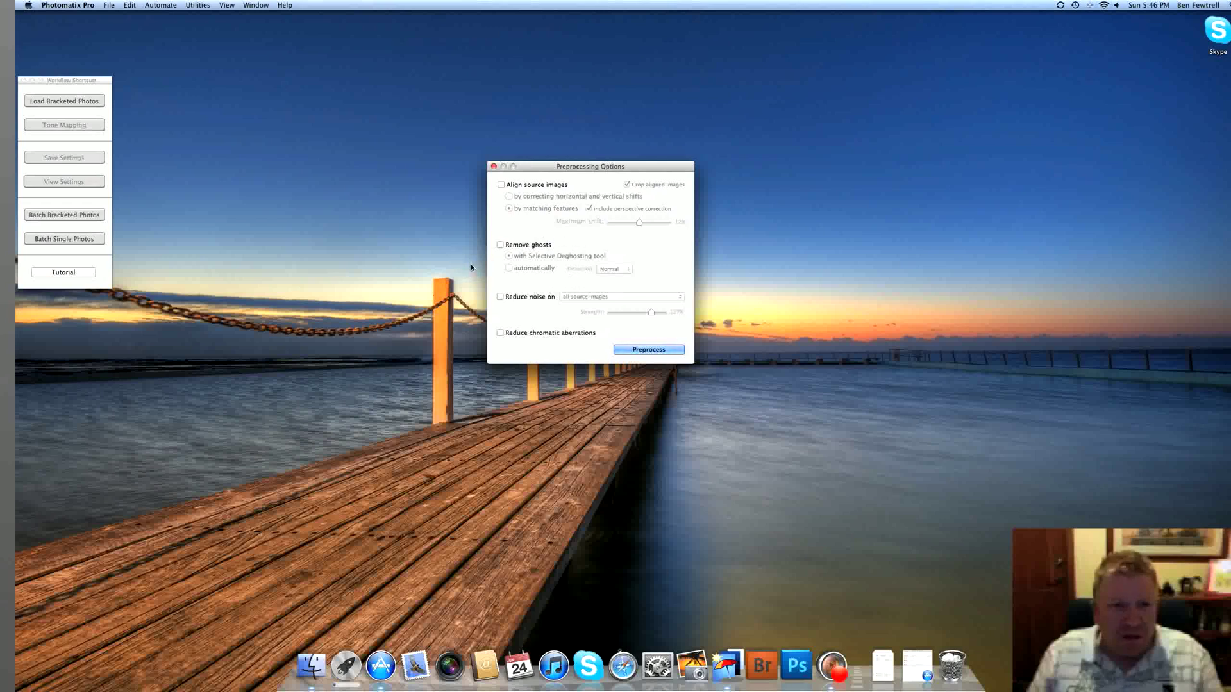
{"action": "left_click", "coordinate": [500, 297]}
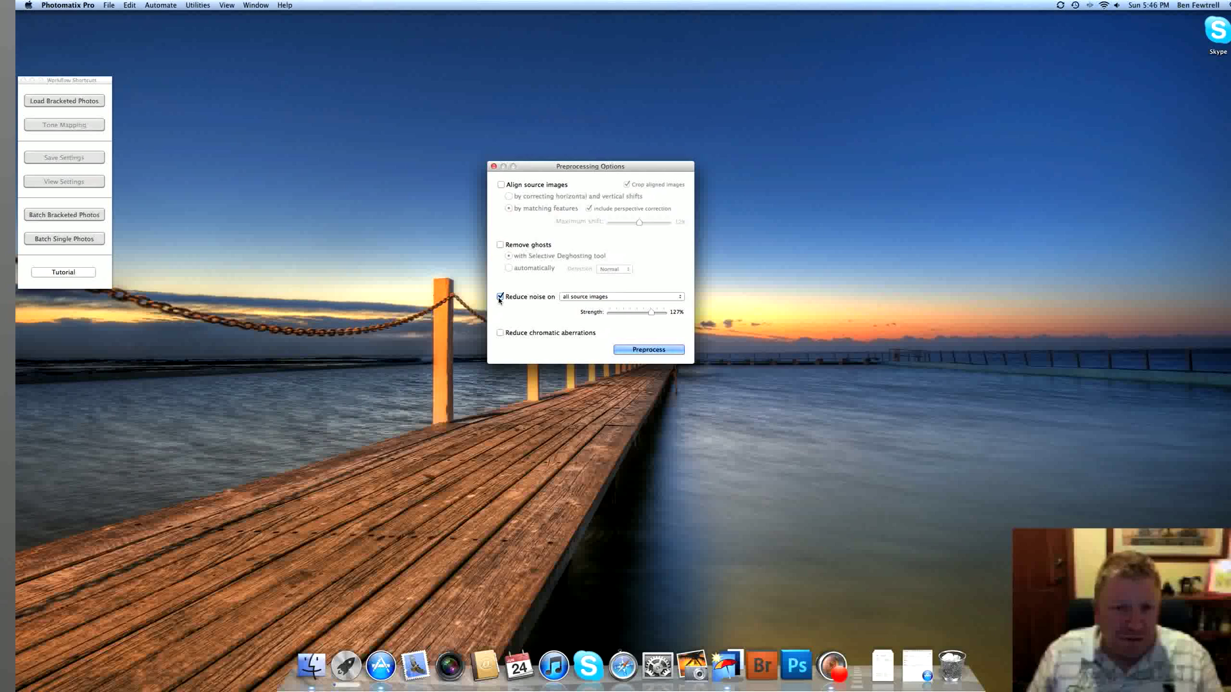
{"action": "left_click", "coordinate": [500, 297]}
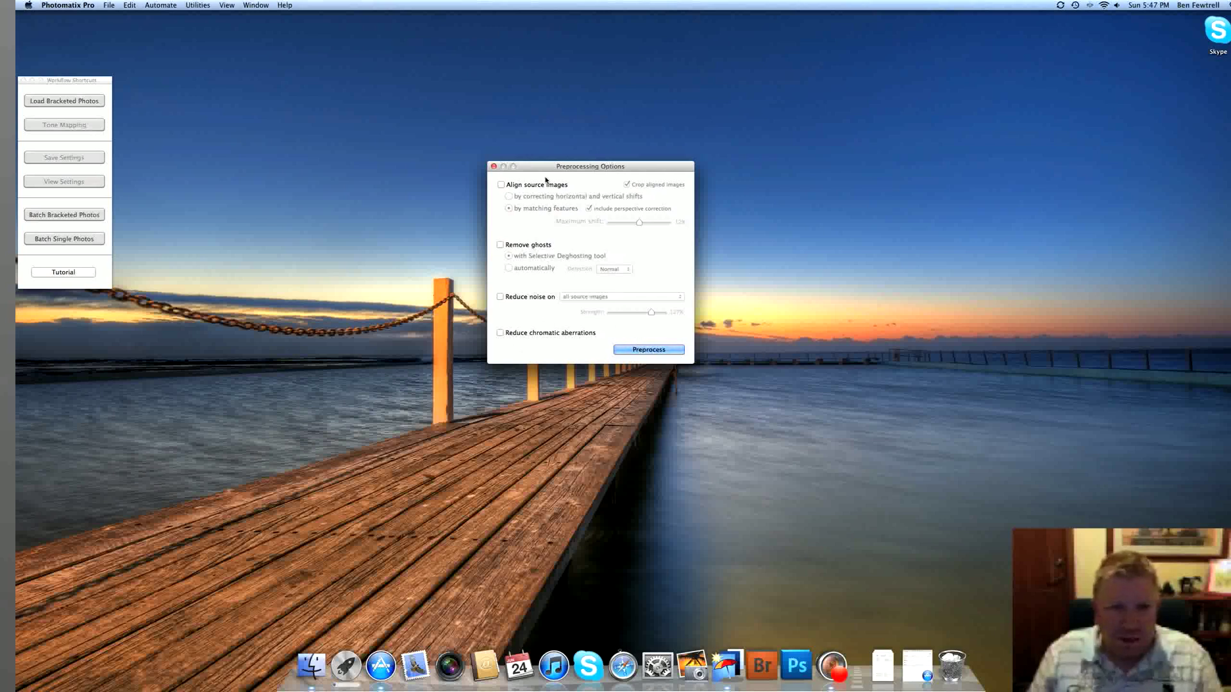
{"action": "left_click", "coordinate": [648, 350]}
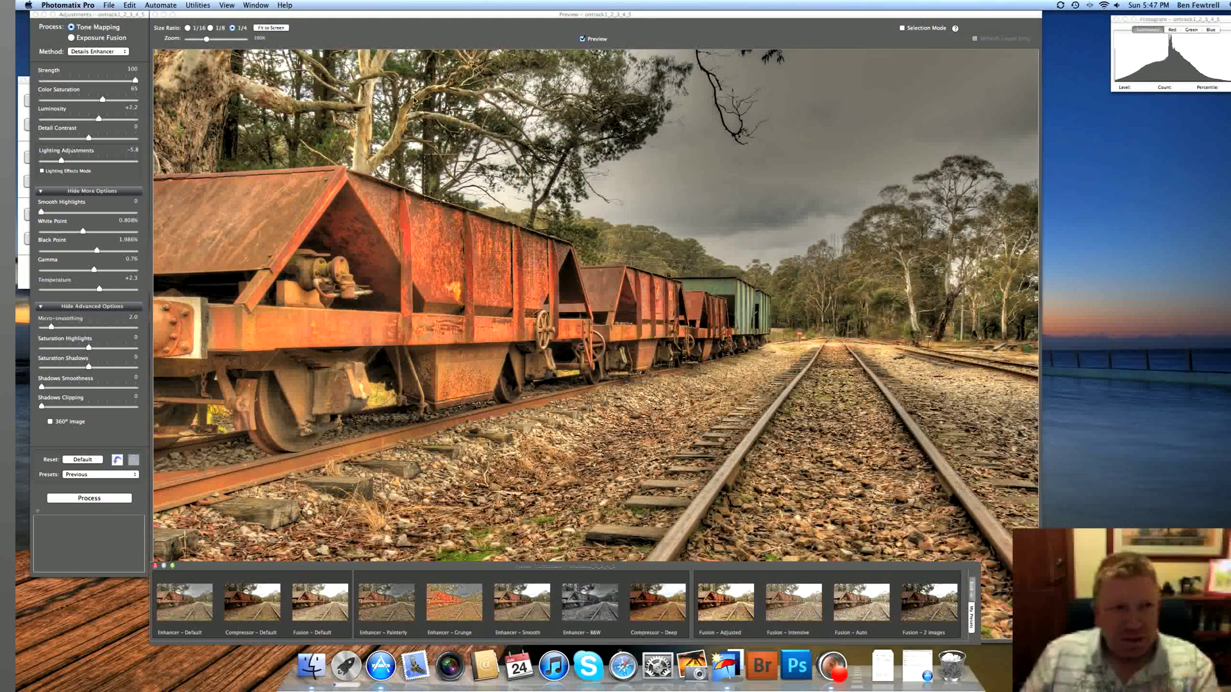
Hide the preset thumbnails, shift the Preview window right, and reset Details Enhancer to Default
{"action": "left_click", "coordinate": [155, 566]}
{"action": "left_click_drag", "start_coordinate": [312, 11], "coordinate": [344, 23]}
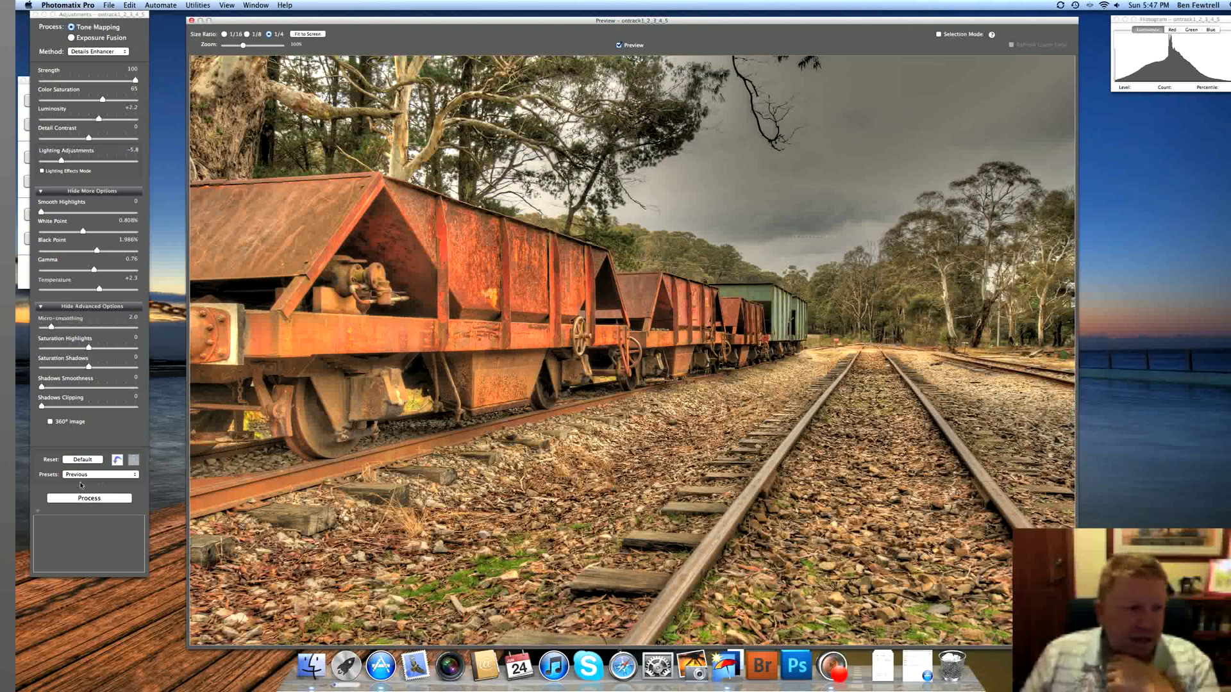
{"action": "left_click", "coordinate": [82, 460]}
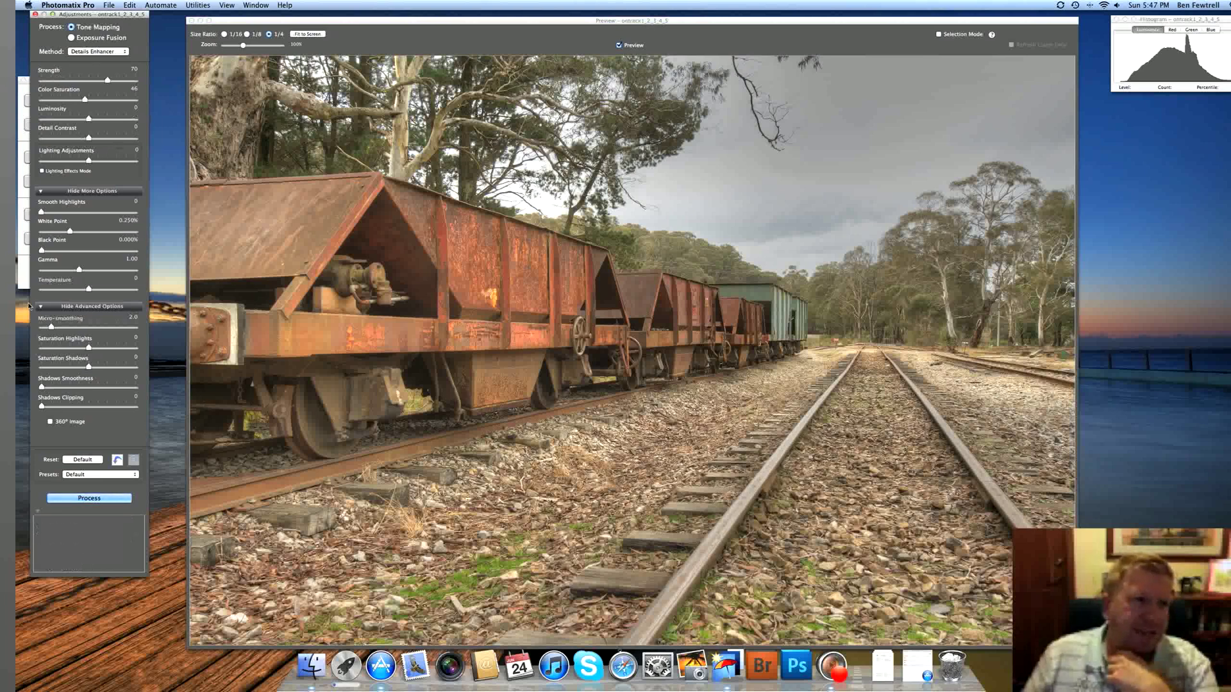
{"action": "mouse_move", "coordinate": [67, 269]}
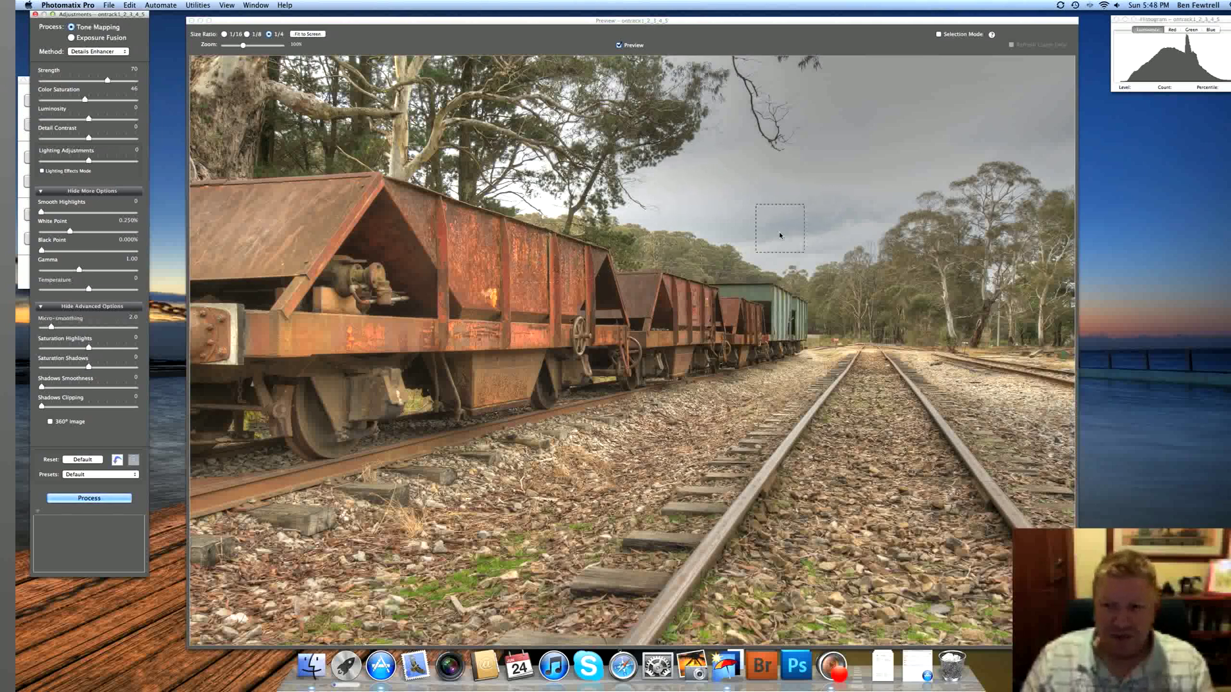
Set Strength to 100 and Detail Contrast to about +7.2
{"action": "mouse_move", "coordinate": [107, 81]}
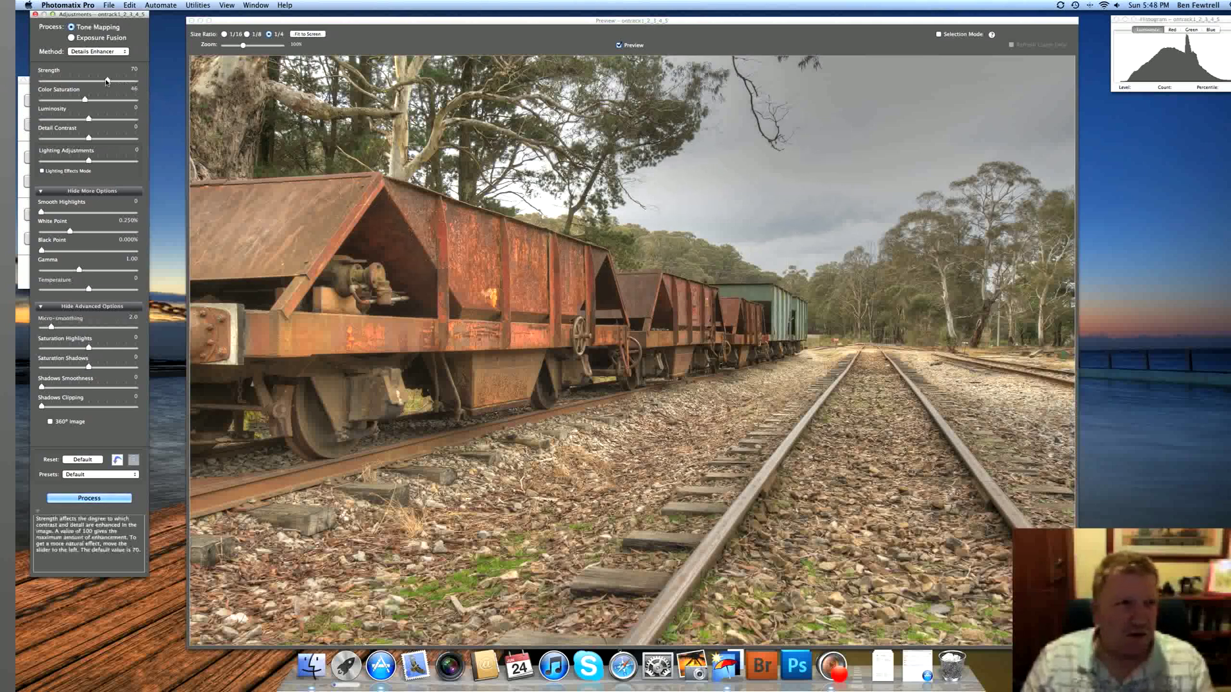
{"action": "left_click_drag", "start_coordinate": [107, 81], "coordinate": [140, 82]}
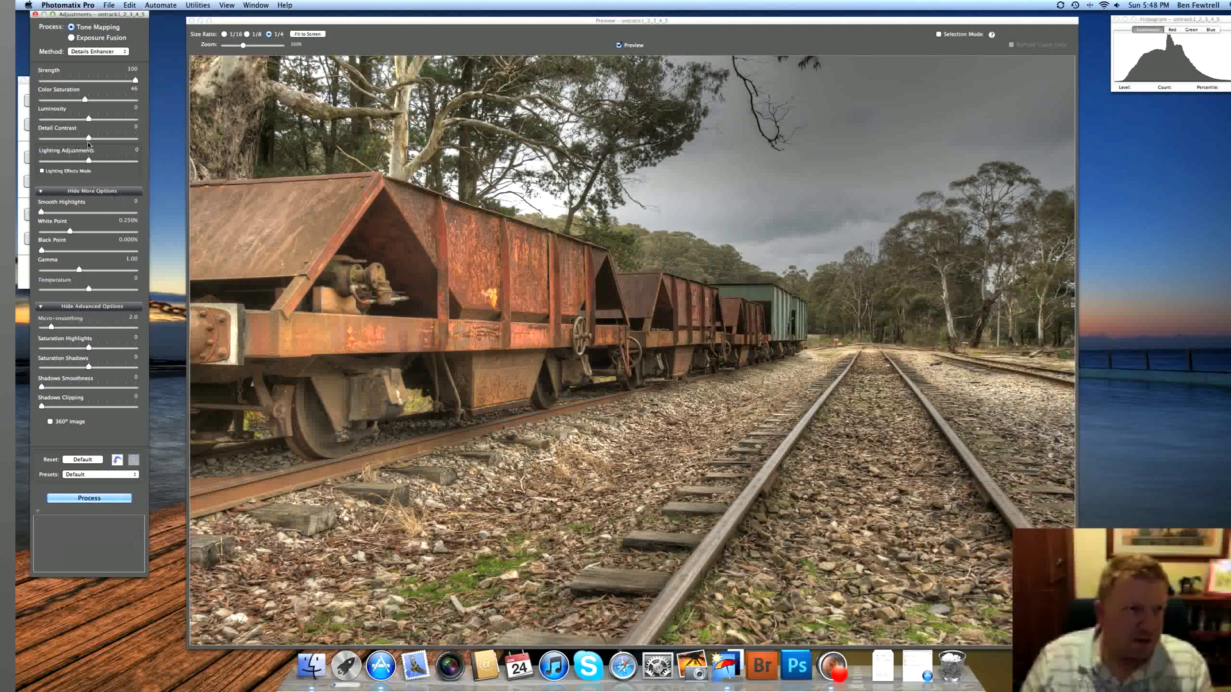
{"action": "left_click_drag", "start_coordinate": [89, 138], "coordinate": [126, 140]}
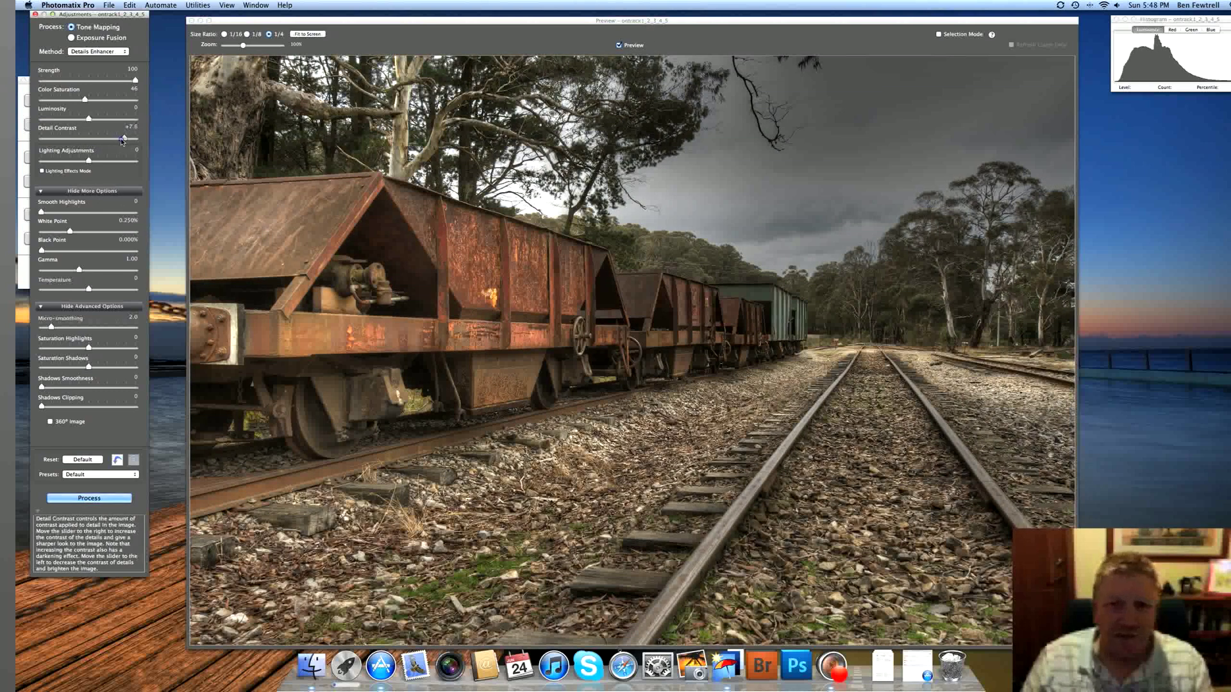
{"action": "mouse_move", "coordinate": [122, 140]}
{"action": "left_mouse_down"}
{"action": "mouse_move", "coordinate": [59, 150]}
{"action": "mouse_move", "coordinate": [122, 138]}
{"action": "left_mouse_up"}
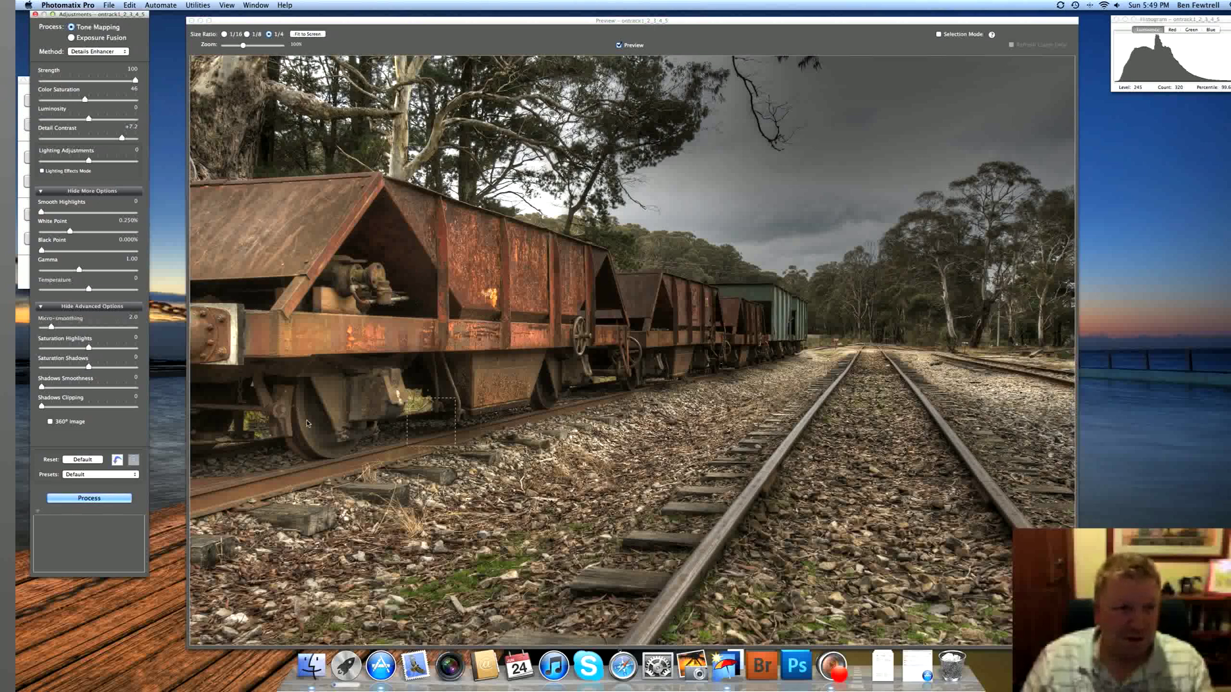
Adjust White Point to 0.701% and Black Point to 0.989%, with Gamma at 0.85
{"action": "mouse_move", "coordinate": [48, 219]}
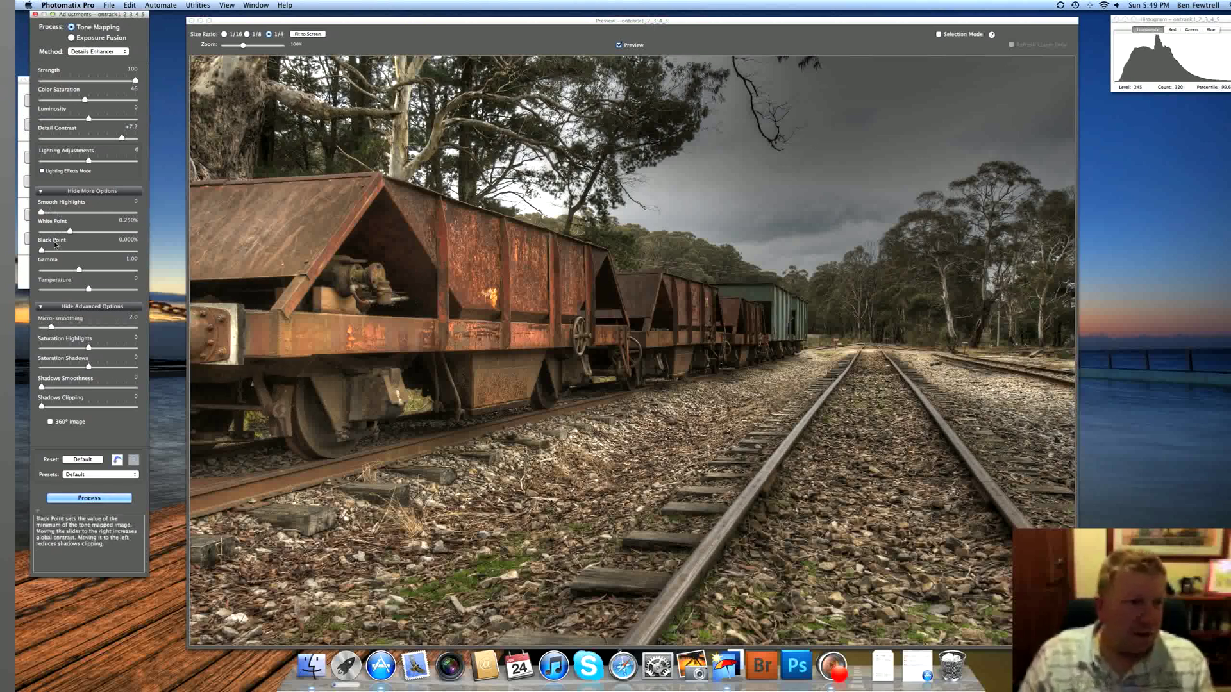
{"action": "left_click_drag", "start_coordinate": [42, 250], "coordinate": [66, 251]}
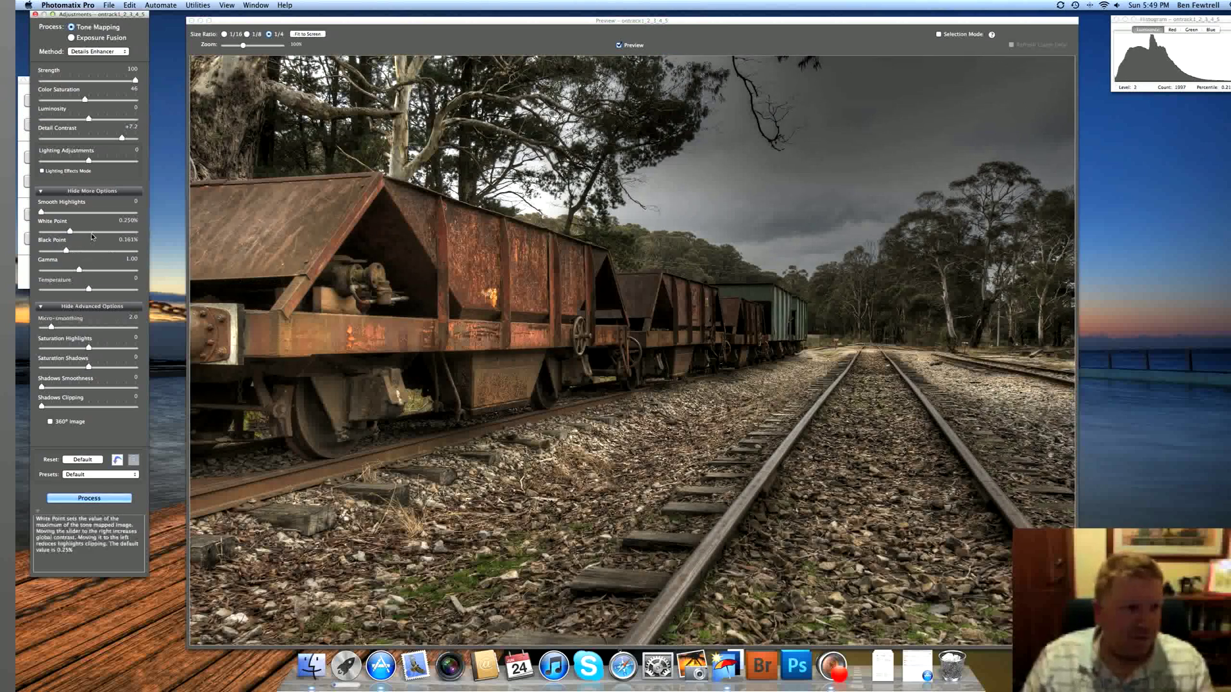
{"action": "left_click", "coordinate": [94, 232]}
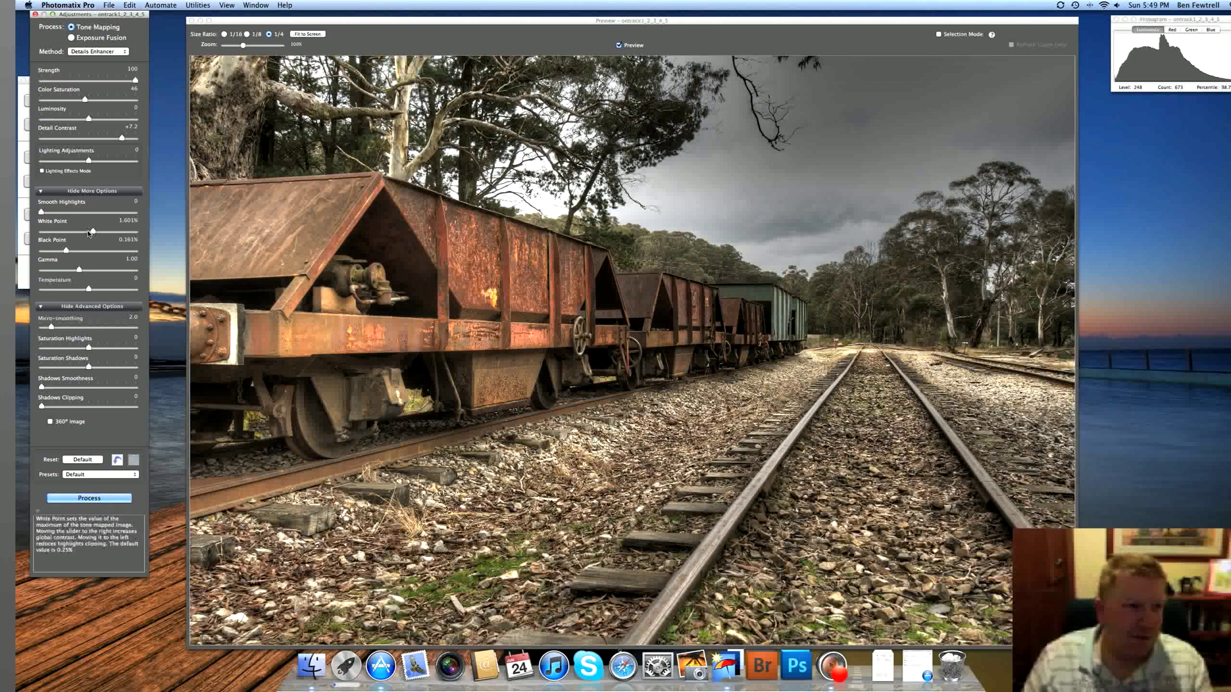
{"action": "left_click_drag", "start_coordinate": [88, 232], "coordinate": [89, 271]}
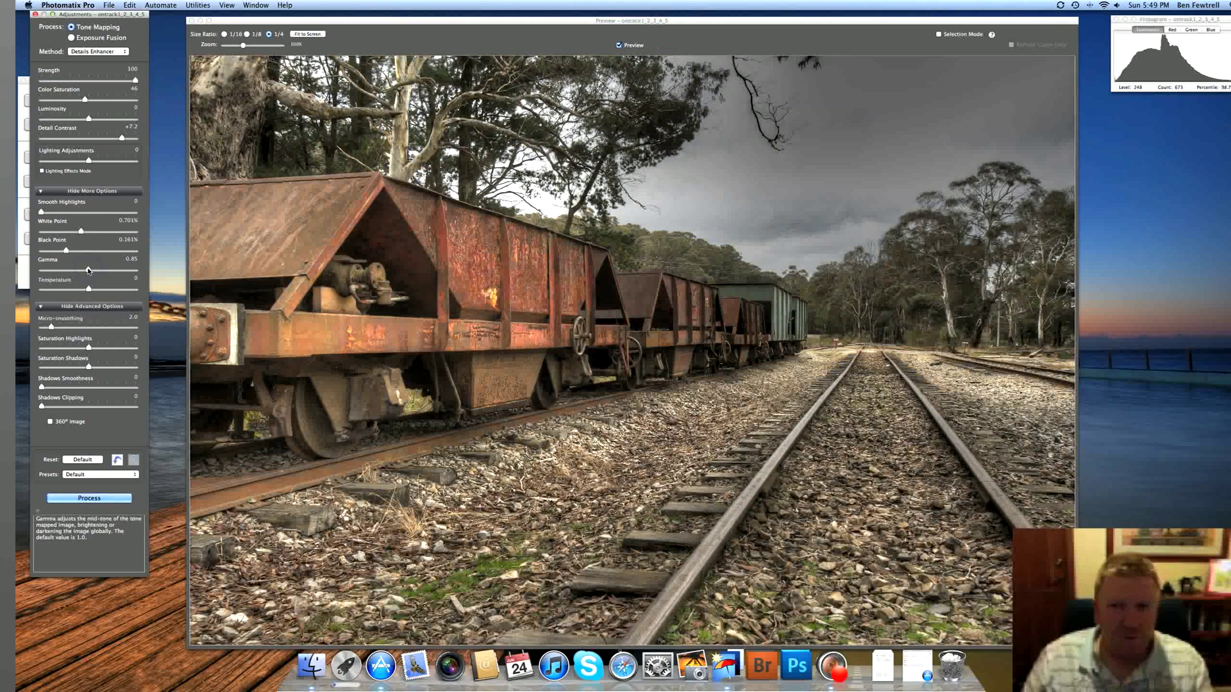
{"action": "left_click_drag", "start_coordinate": [66, 251], "coordinate": [78, 250]}
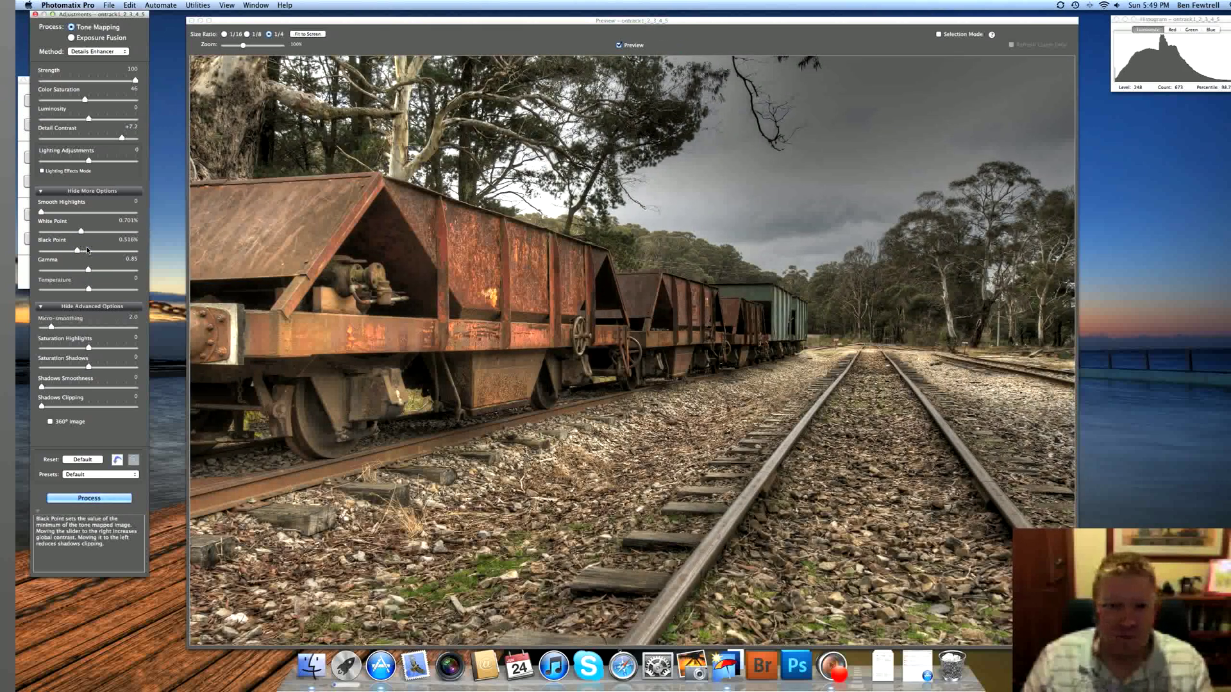
{"action": "left_click", "coordinate": [87, 250]}
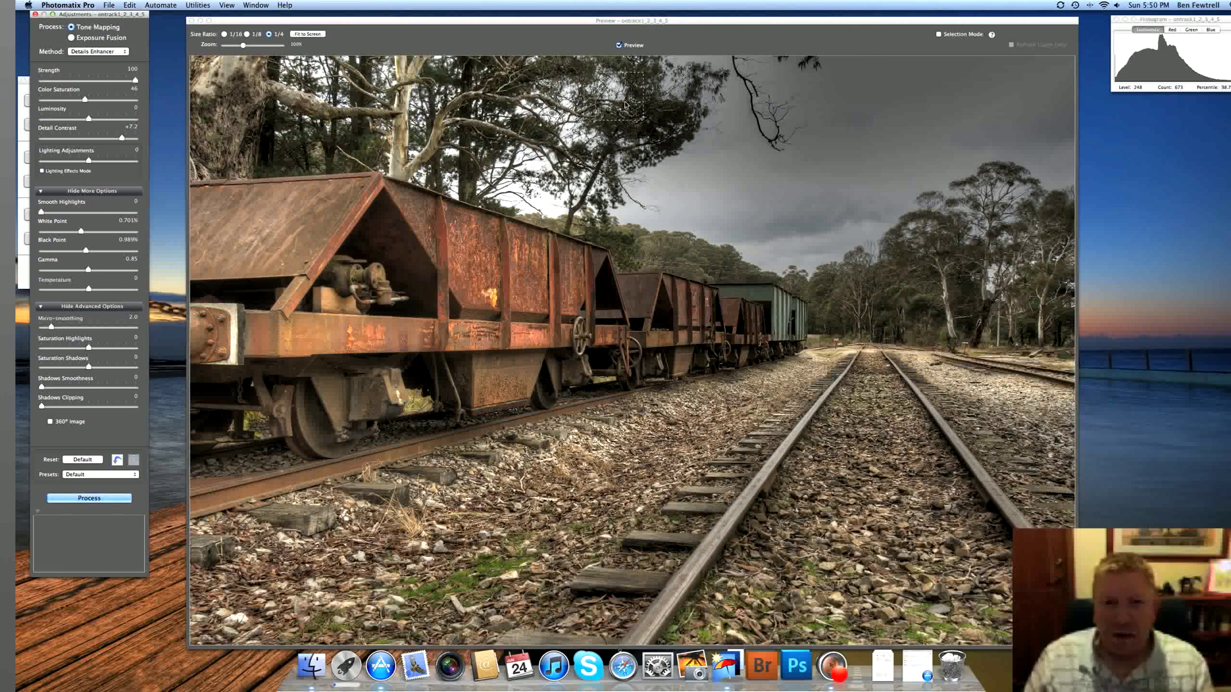
Inspect the trees and bare sky branch in the Loupe, then raise Luminosity to +10.0
{"action": "left_click", "coordinate": [635, 82]}
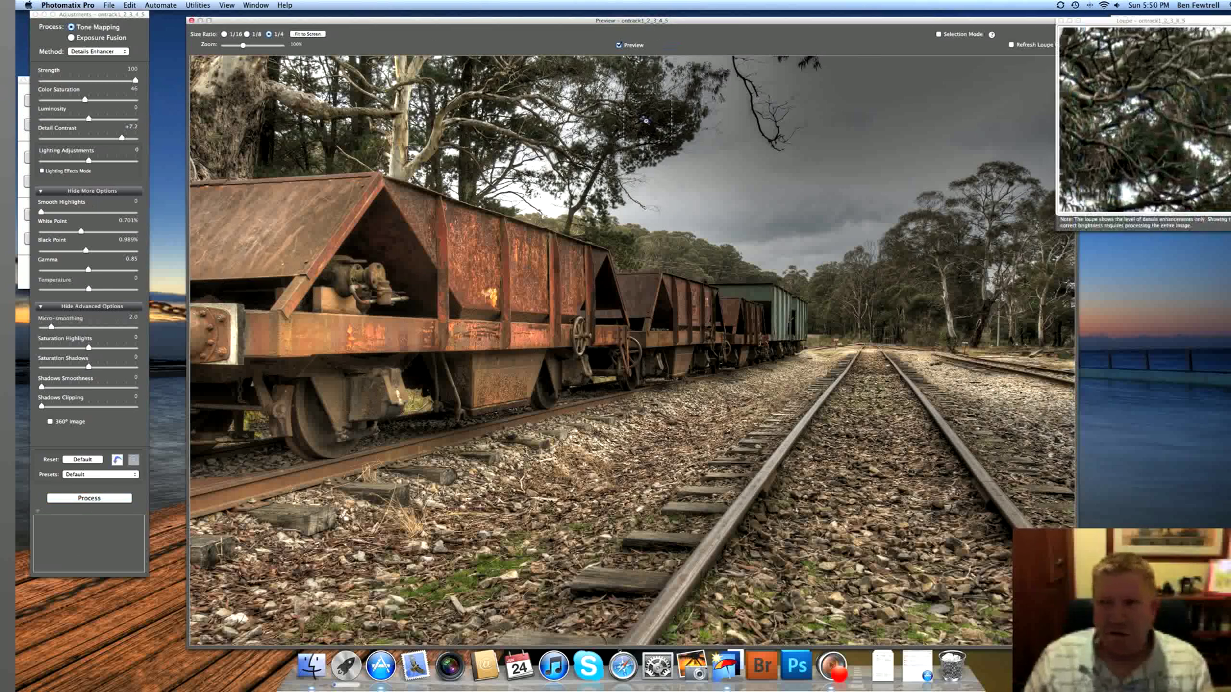
{"action": "left_click_drag", "start_coordinate": [1108, 22], "coordinate": [771, 120]}
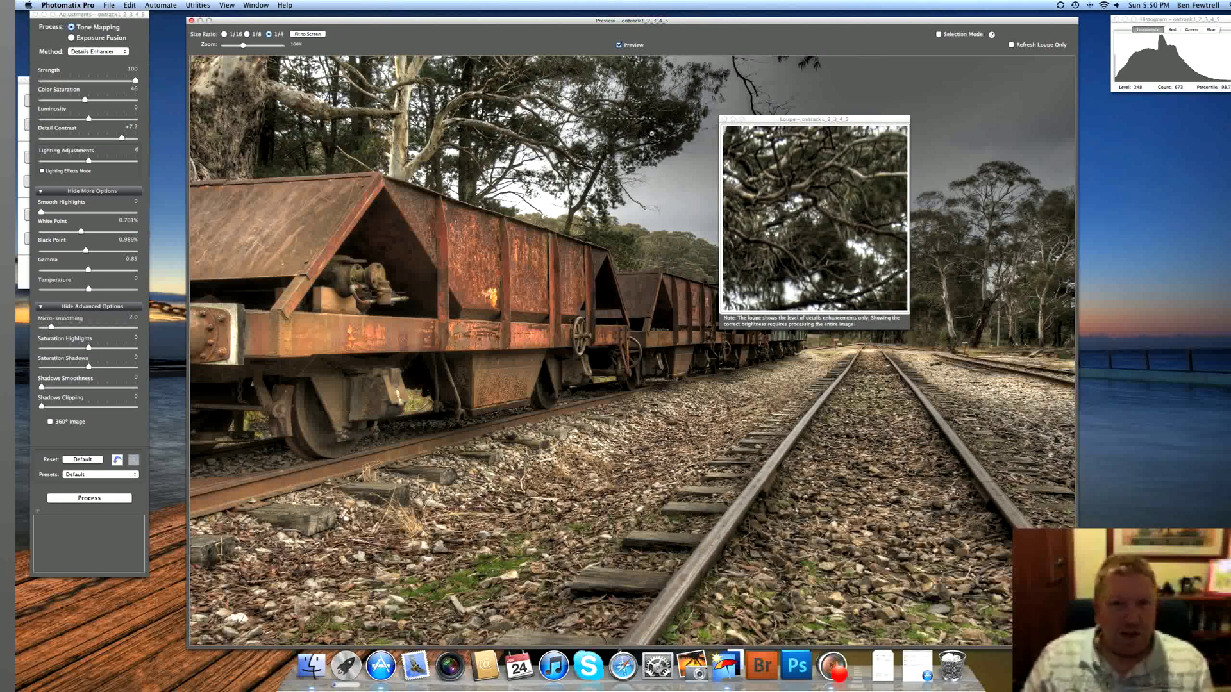
{"action": "left_click", "coordinate": [728, 122]}
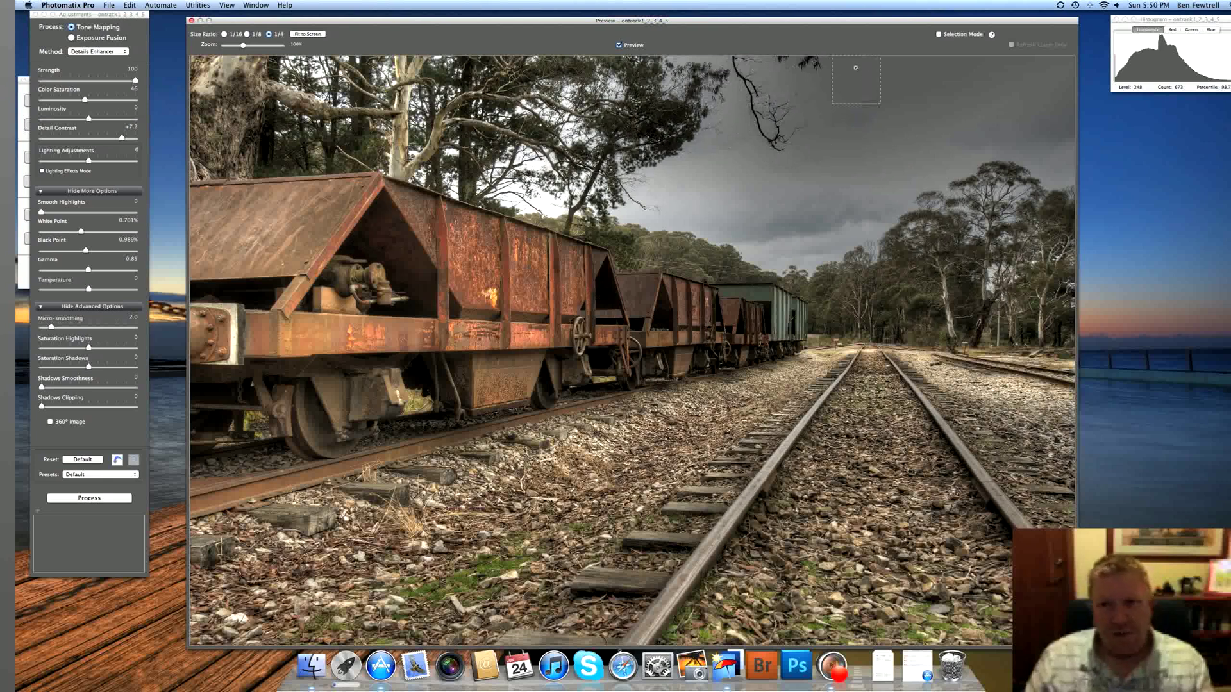
{"action": "left_click", "coordinate": [755, 113]}
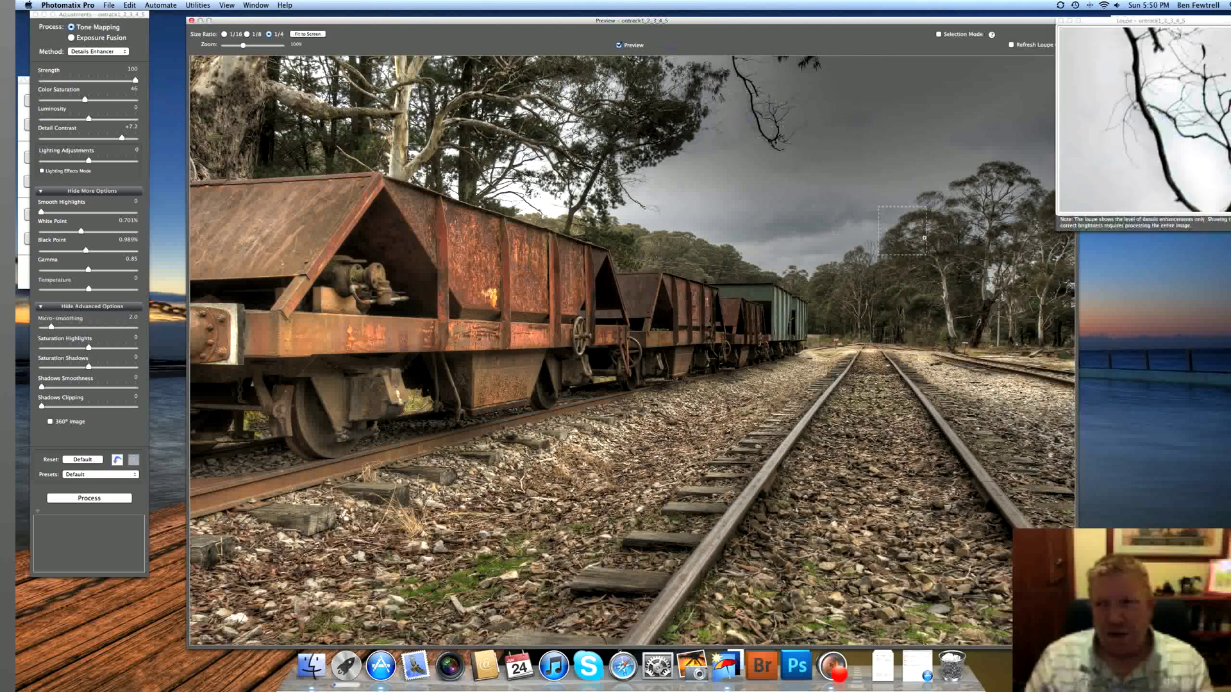
{"action": "left_click_drag", "start_coordinate": [1110, 19], "coordinate": [481, 215]}
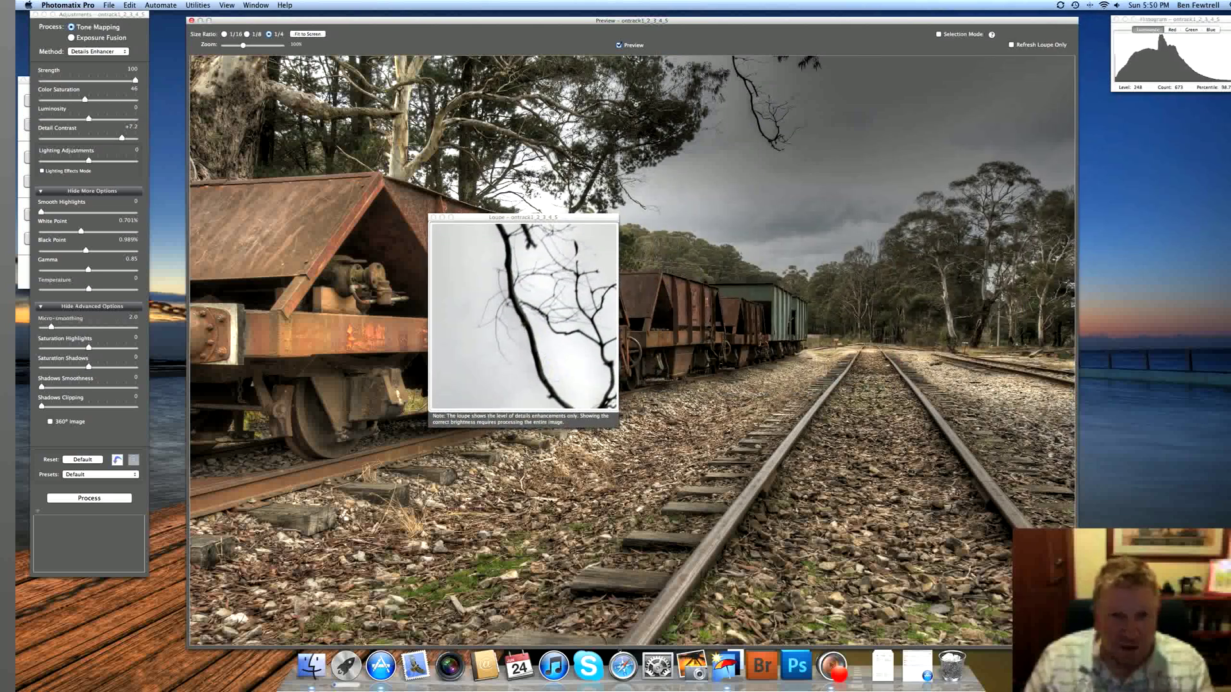
{"action": "left_click", "coordinate": [650, 127]}
{"action": "left_click_drag", "start_coordinate": [650, 127], "coordinate": [647, 130]}
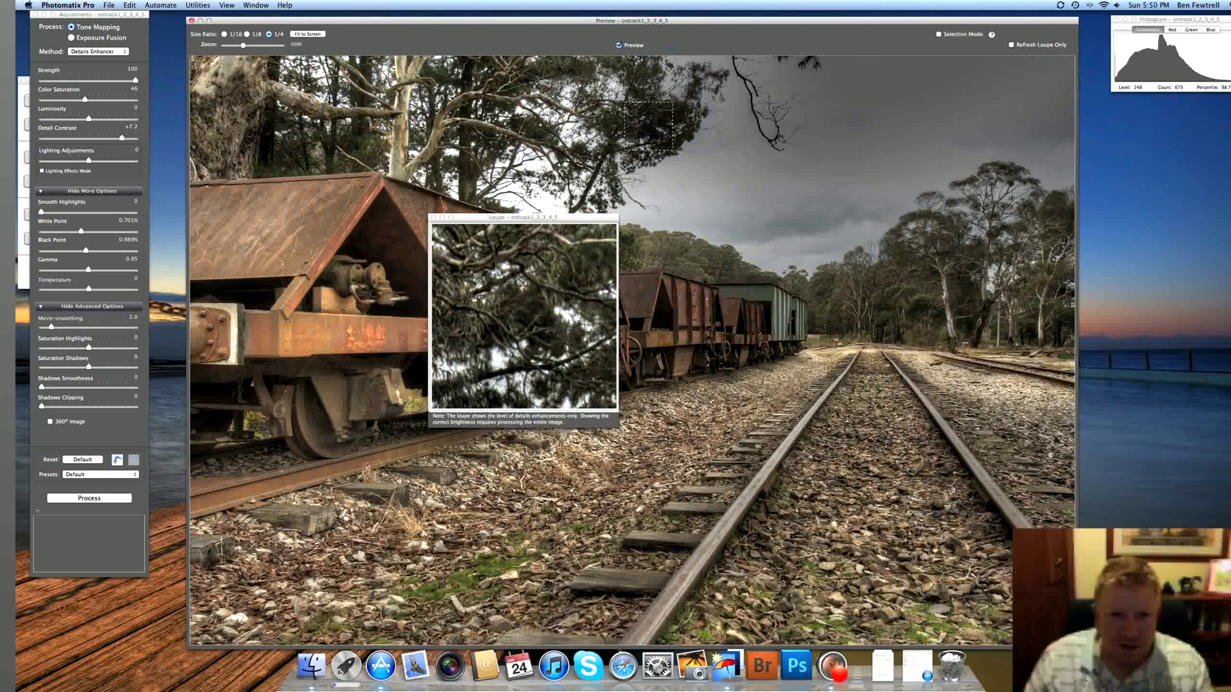
{"action": "left_click", "coordinate": [756, 87]}
{"action": "left_click_drag", "start_coordinate": [757, 86], "coordinate": [775, 147]}
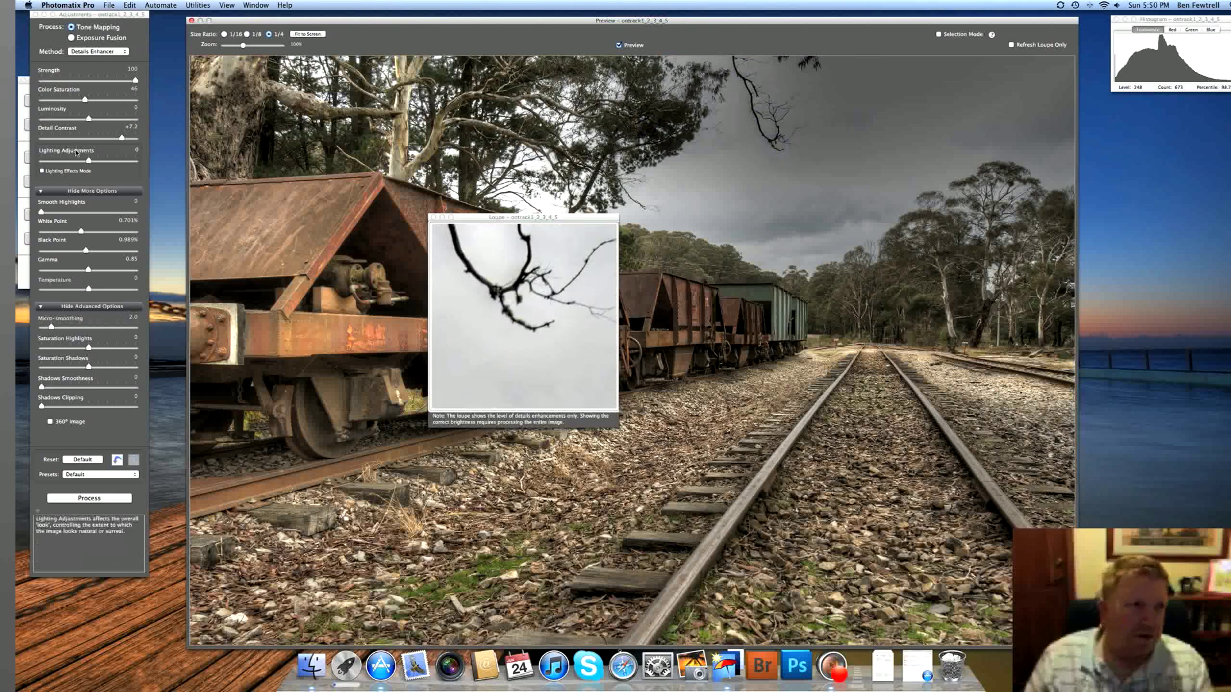
{"action": "left_click_drag", "start_coordinate": [88, 119], "coordinate": [138, 124]}
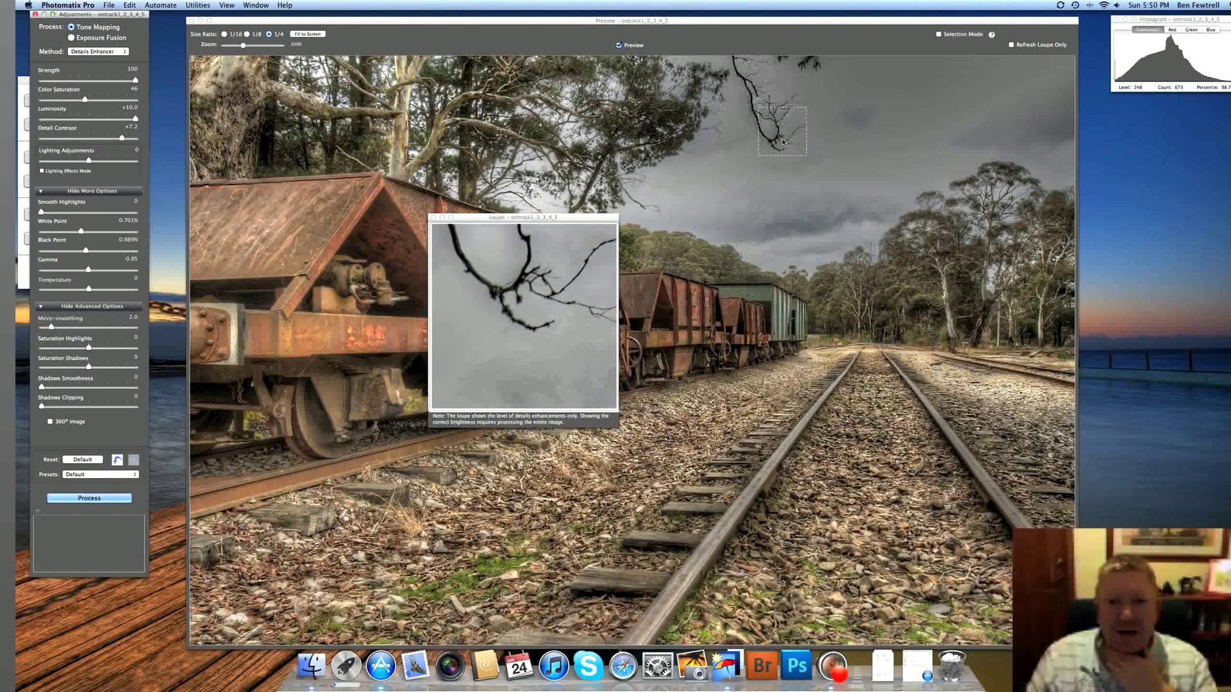
{"action": "left_click", "coordinate": [433, 218]}
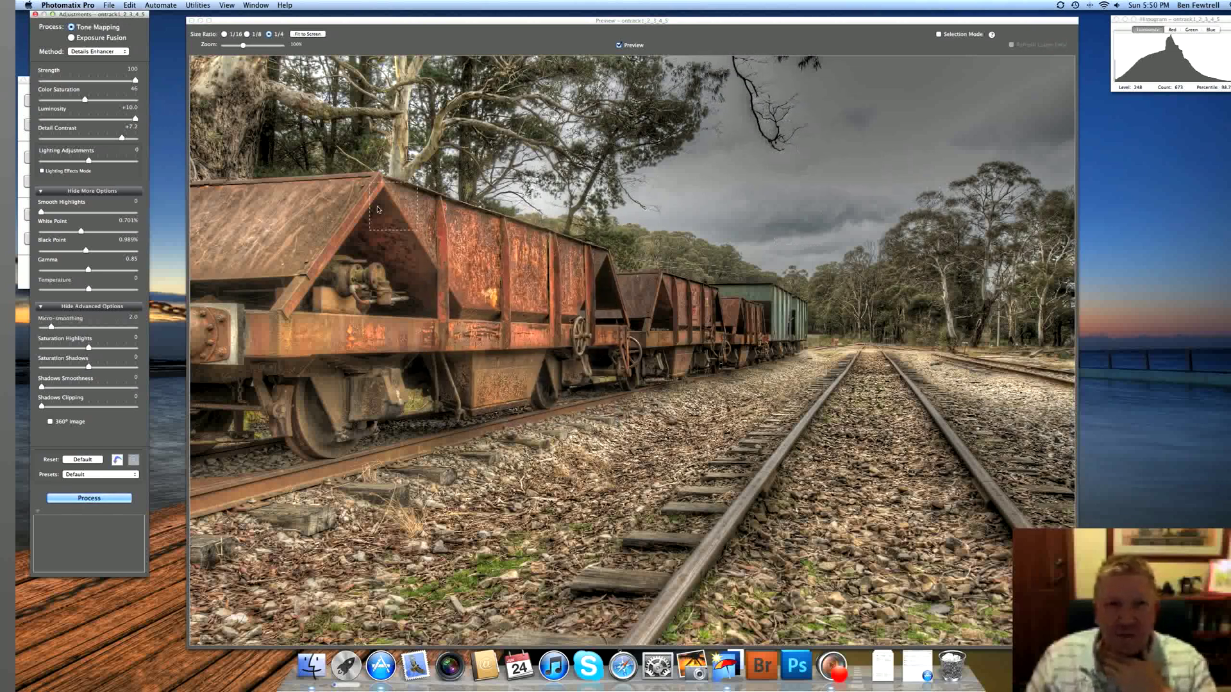
Bring Luminosity to about +5.3 and lower Detail Contrast to +5.0
{"action": "left_click", "coordinate": [88, 119]}
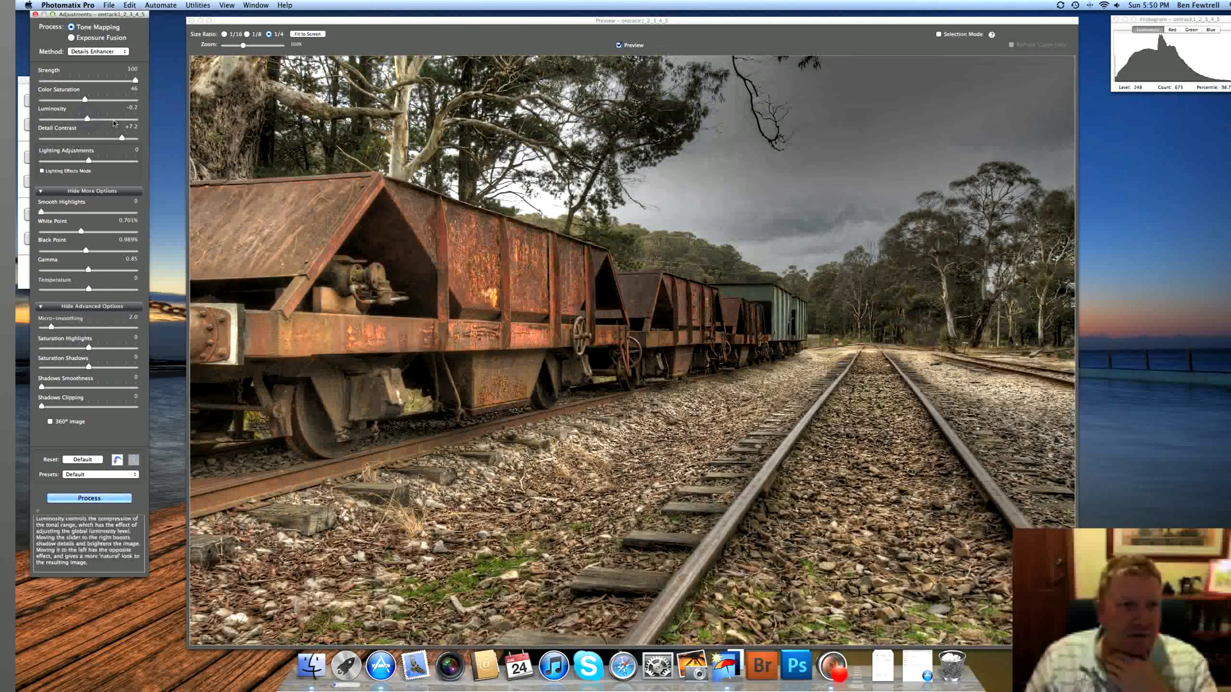
{"action": "left_click", "coordinate": [112, 120]}
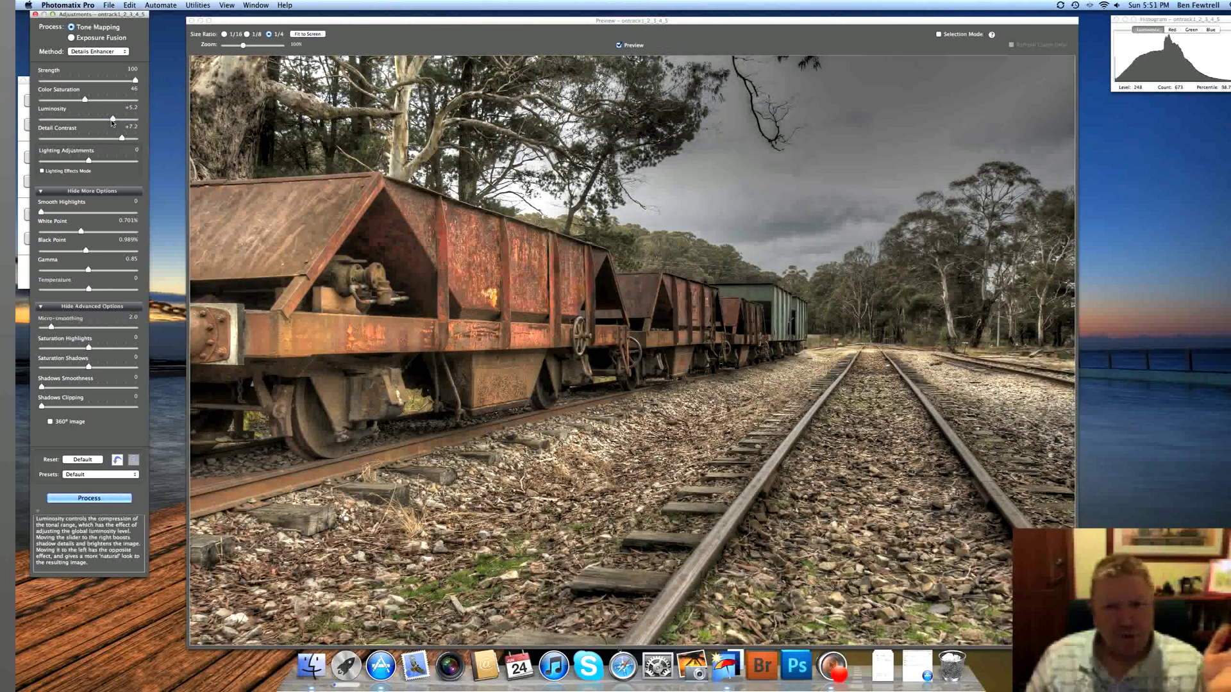
{"action": "left_click_drag", "start_coordinate": [114, 120], "coordinate": [124, 119]}
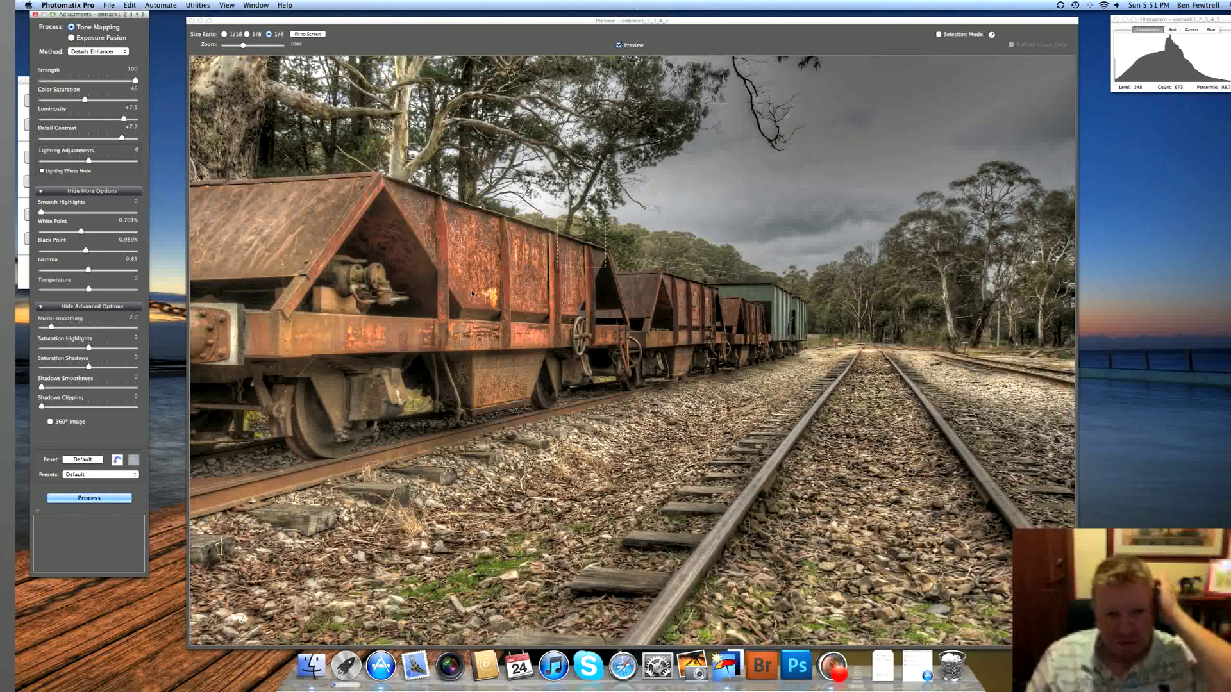
{"action": "left_click_drag", "start_coordinate": [122, 138], "coordinate": [111, 136]}
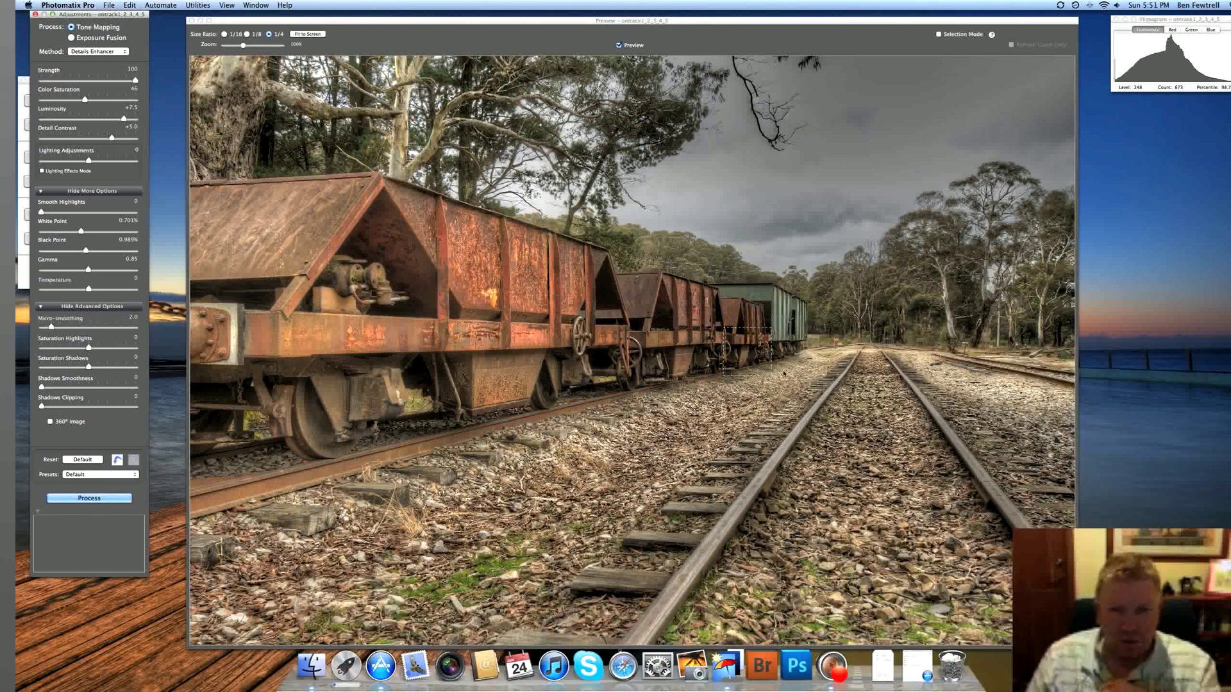
{"action": "mouse_move", "coordinate": [85, 136]}
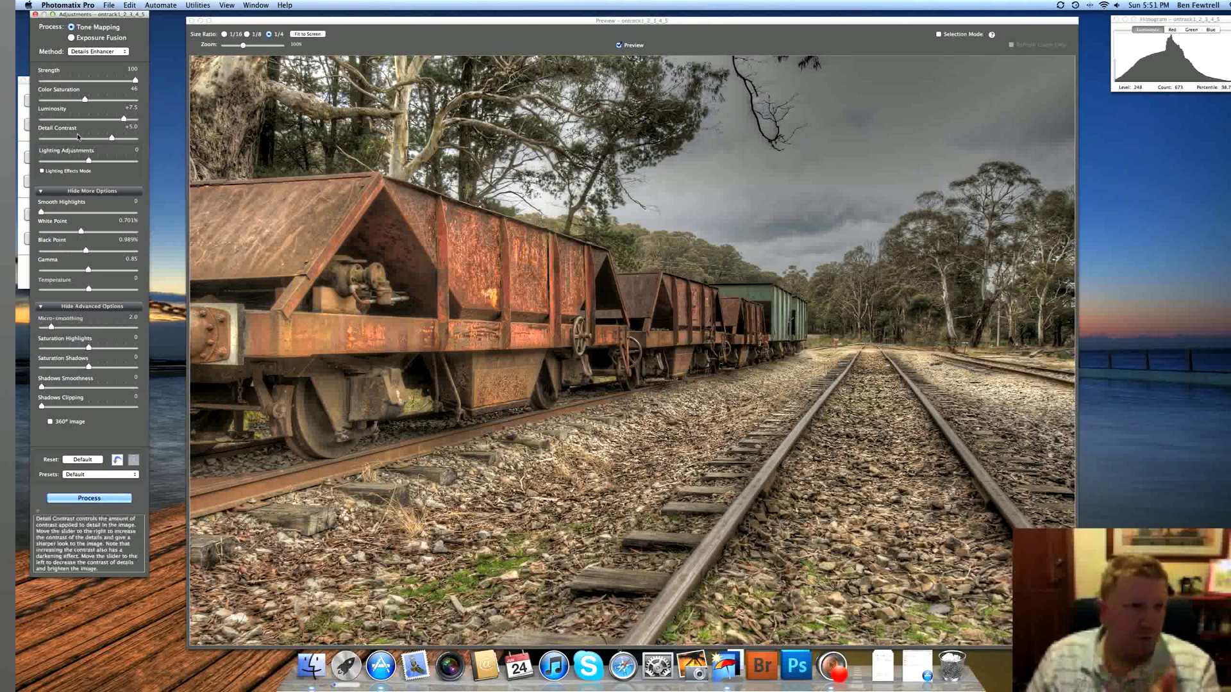
{"action": "left_click_drag", "start_coordinate": [124, 119], "coordinate": [113, 120]}
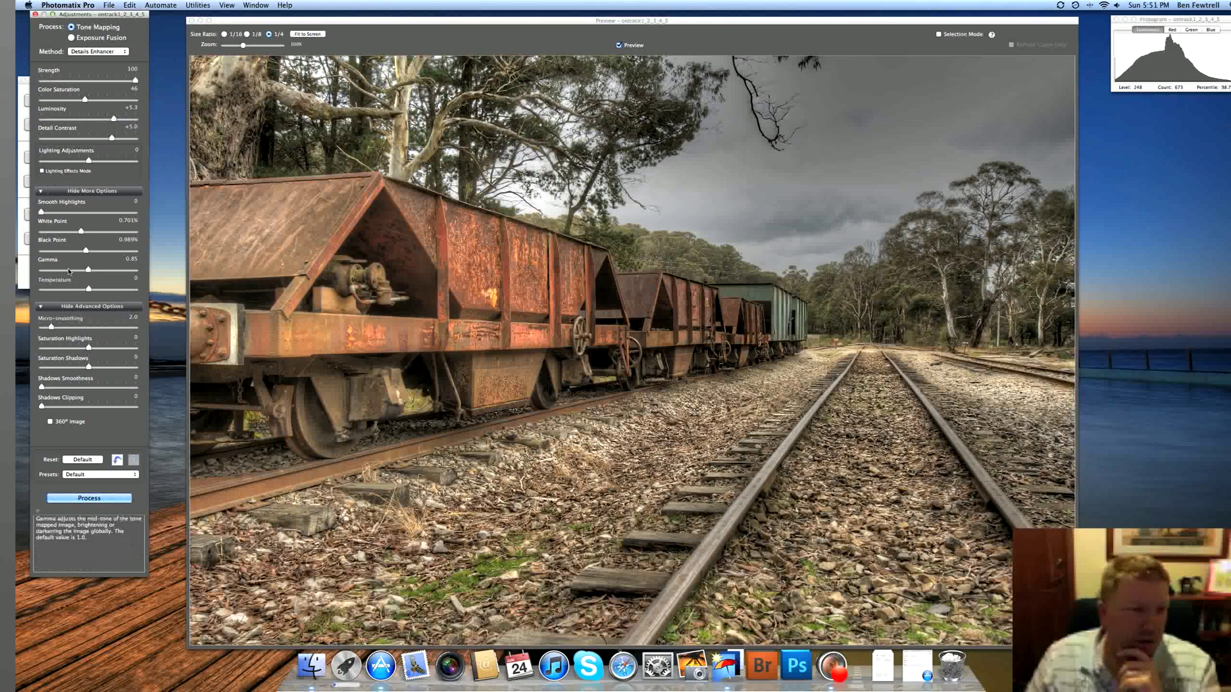
Raise Black Point to 3.068%
{"action": "mouse_move", "coordinate": [90, 290]}
{"action": "left_click_drag", "start_coordinate": [86, 250], "coordinate": [101, 250]}
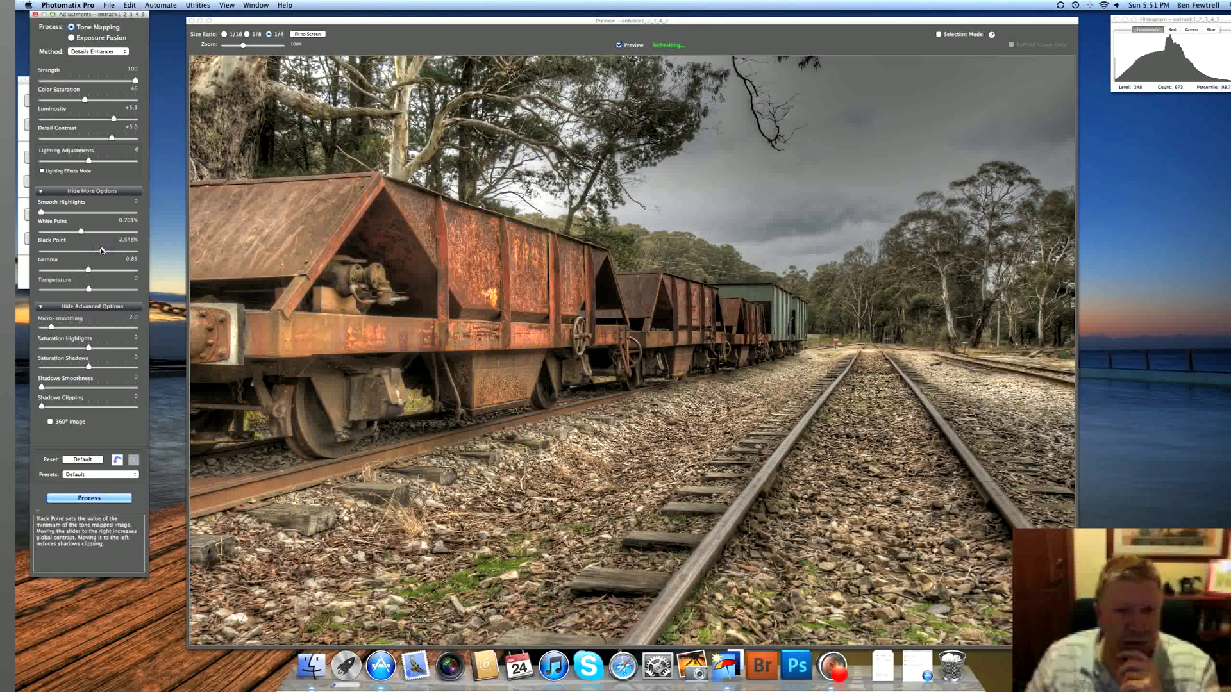
{"action": "left_click", "coordinate": [107, 251]}
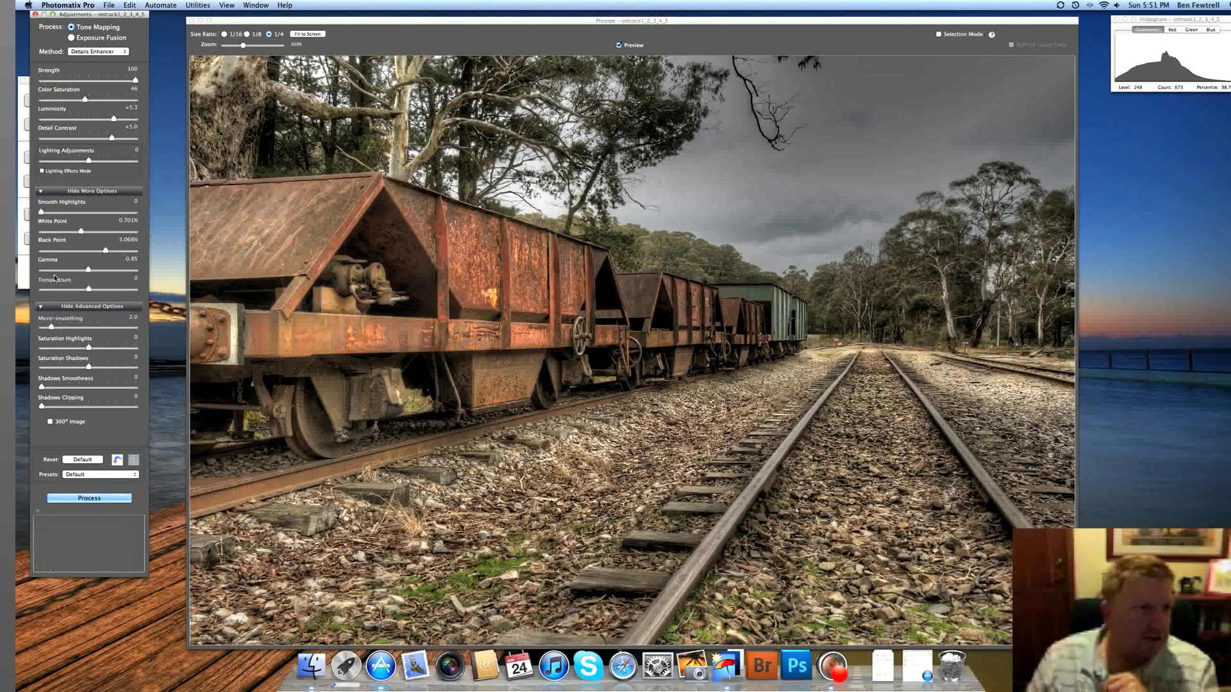
Nudge Temperature to +0.7, and set White Point near 0.989% and Black Point to 1.988%
{"action": "left_click_drag", "start_coordinate": [88, 289], "coordinate": [97, 290]}
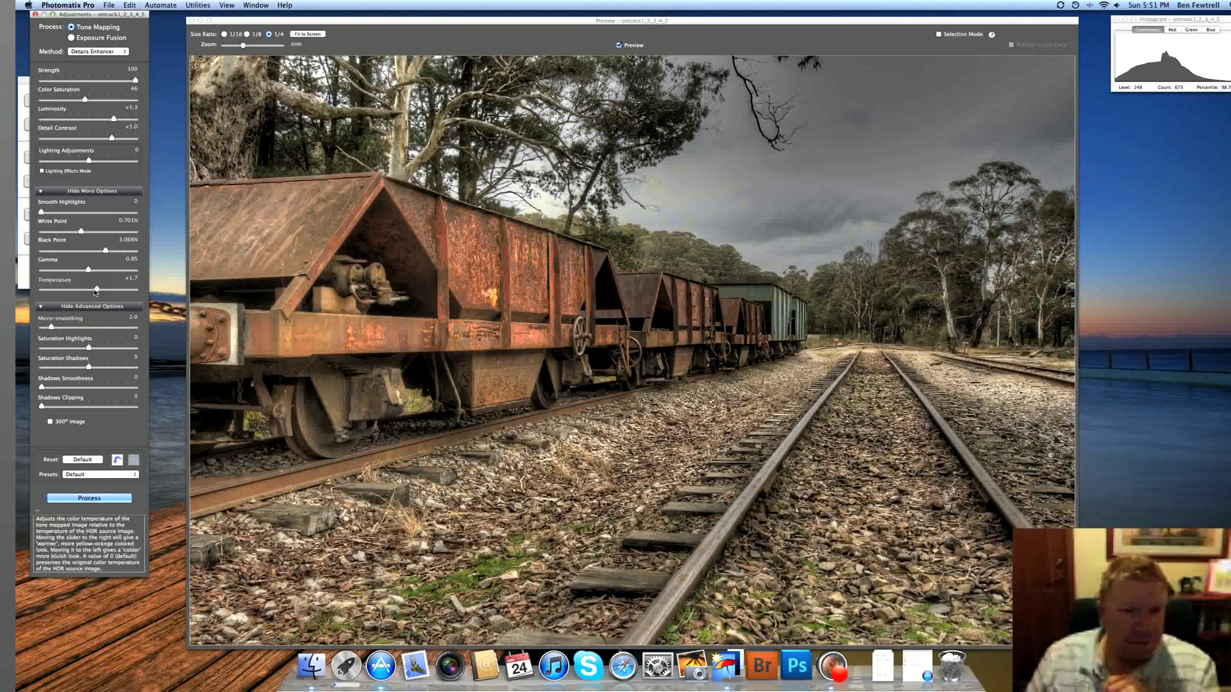
{"action": "left_click_drag", "start_coordinate": [95, 291], "coordinate": [92, 289]}
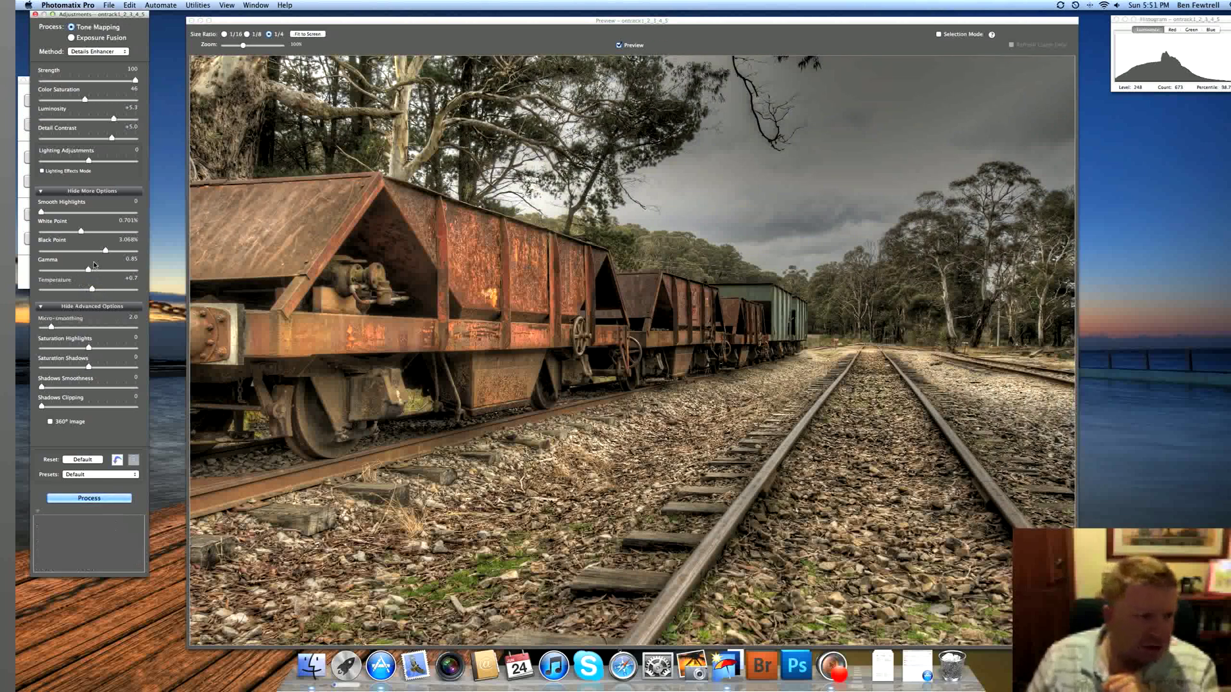
{"action": "left_click_drag", "start_coordinate": [81, 230], "coordinate": [70, 231]}
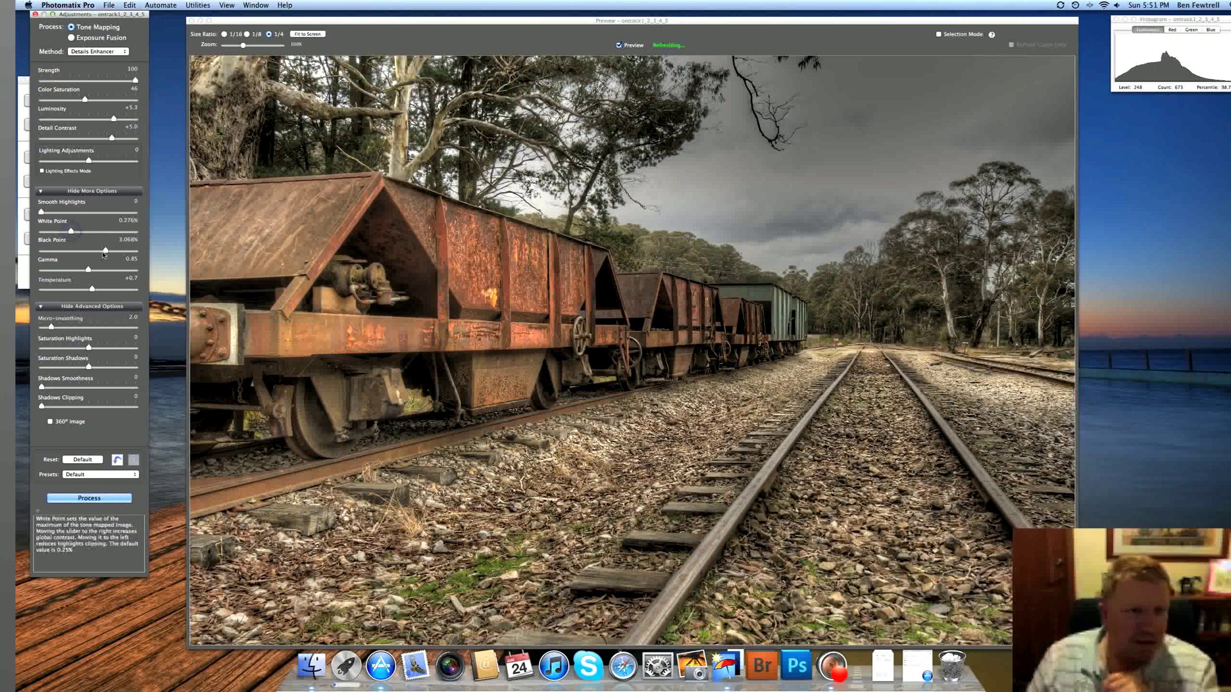
{"action": "left_click", "coordinate": [74, 231]}
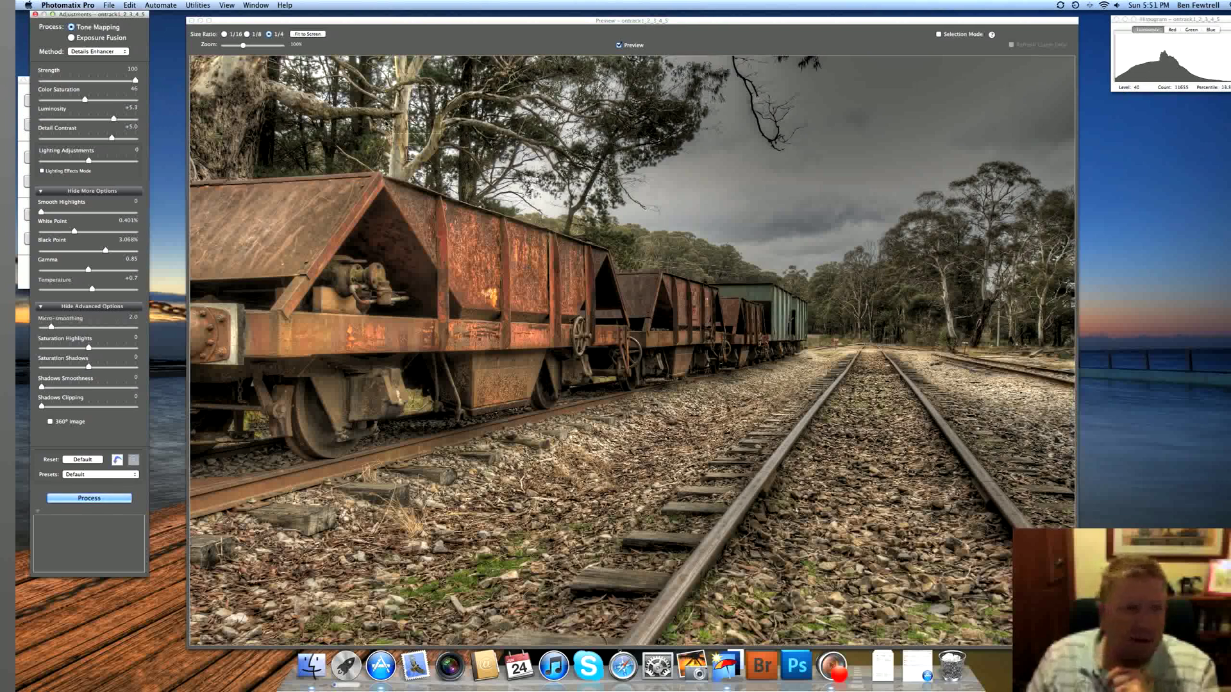
{"action": "left_click_drag", "start_coordinate": [74, 231], "coordinate": [98, 255]}
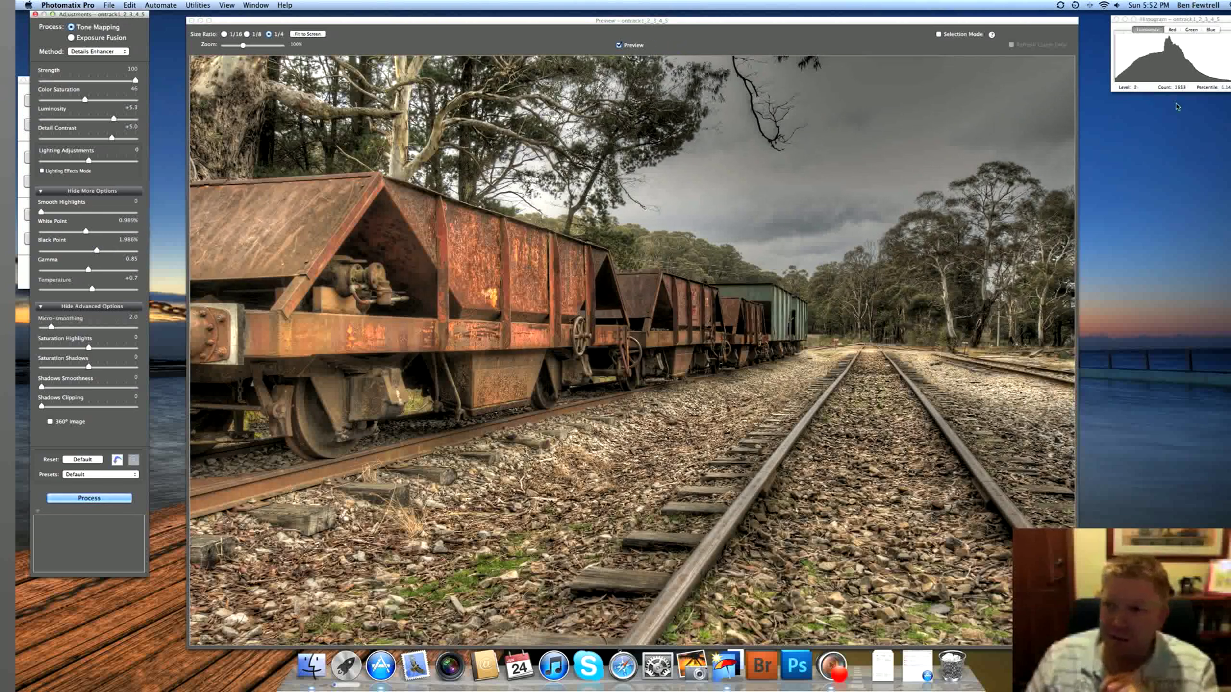
{"action": "left_click_drag", "start_coordinate": [1162, 22], "coordinate": [469, 225]}
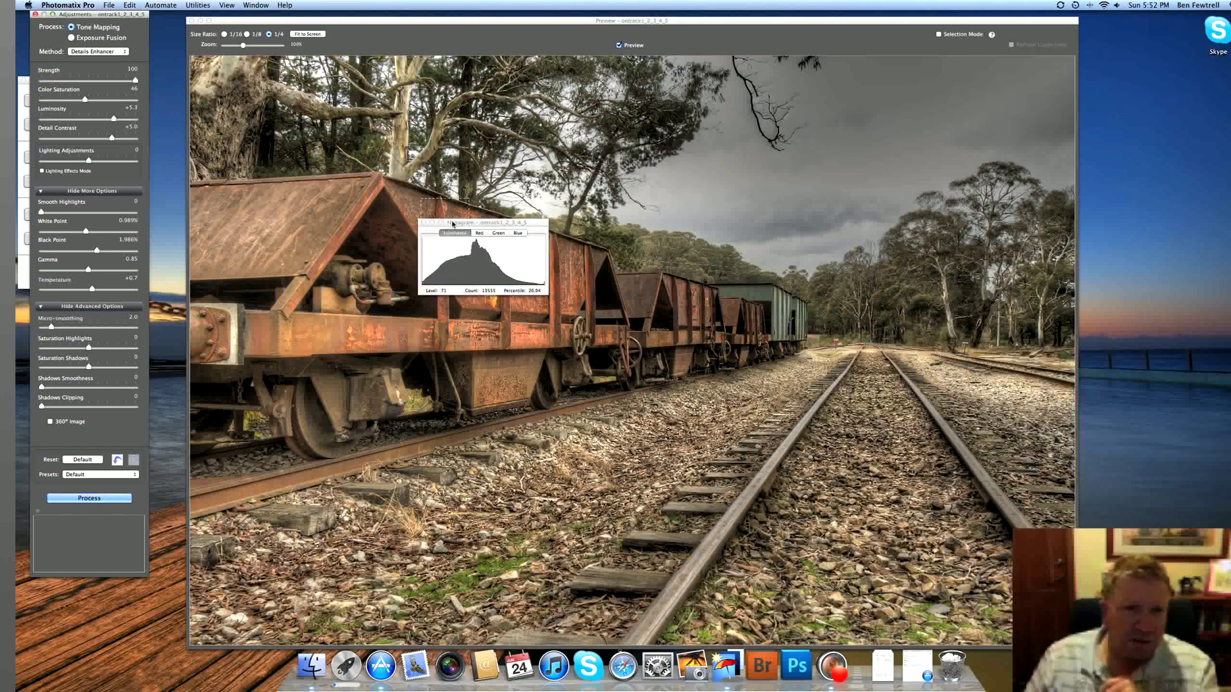
{"action": "left_click_drag", "start_coordinate": [452, 223], "coordinate": [1116, 67]}
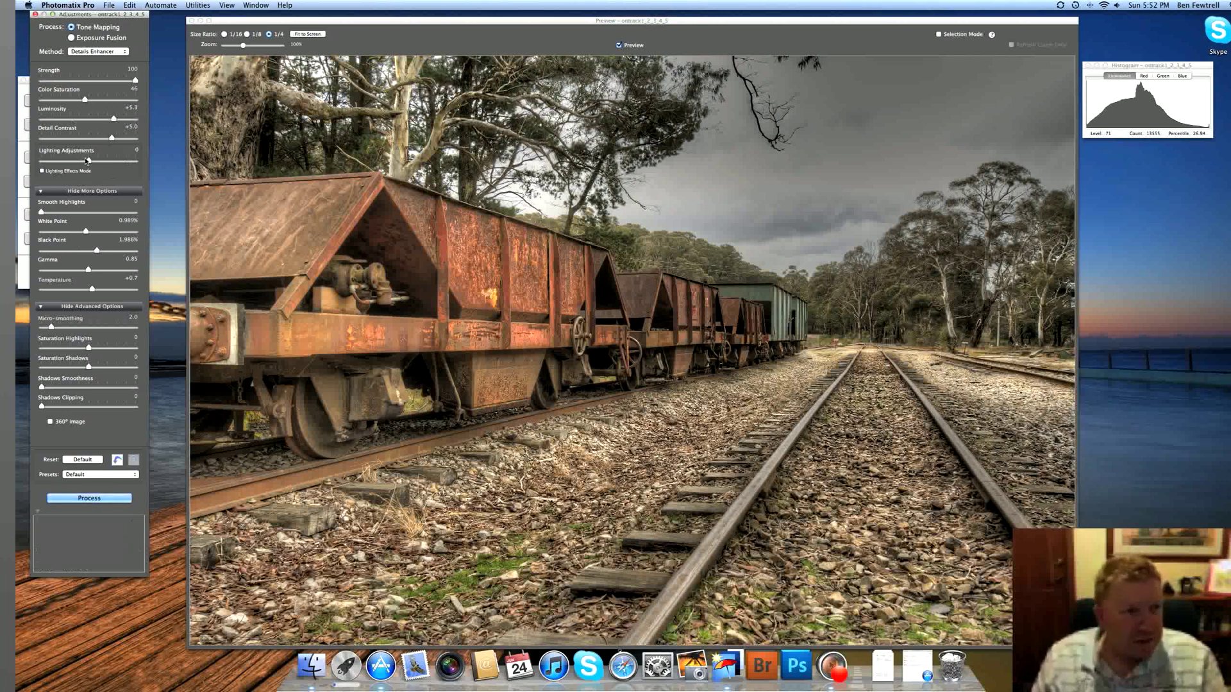
Try Lighting Adjustments from -10 to +10, settle near -8.1, and set Gamma to 0.90
{"action": "left_click_drag", "start_coordinate": [88, 163], "coordinate": [32, 173]}
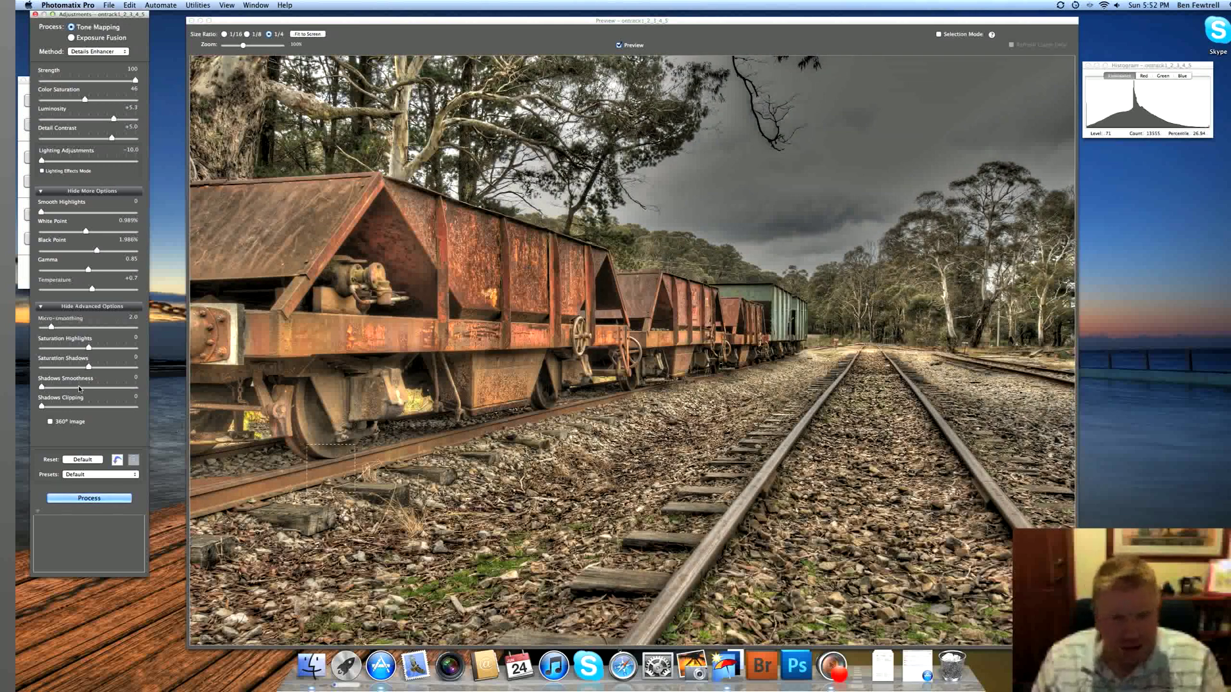
{"action": "left_click_drag", "start_coordinate": [42, 161], "coordinate": [161, 174]}
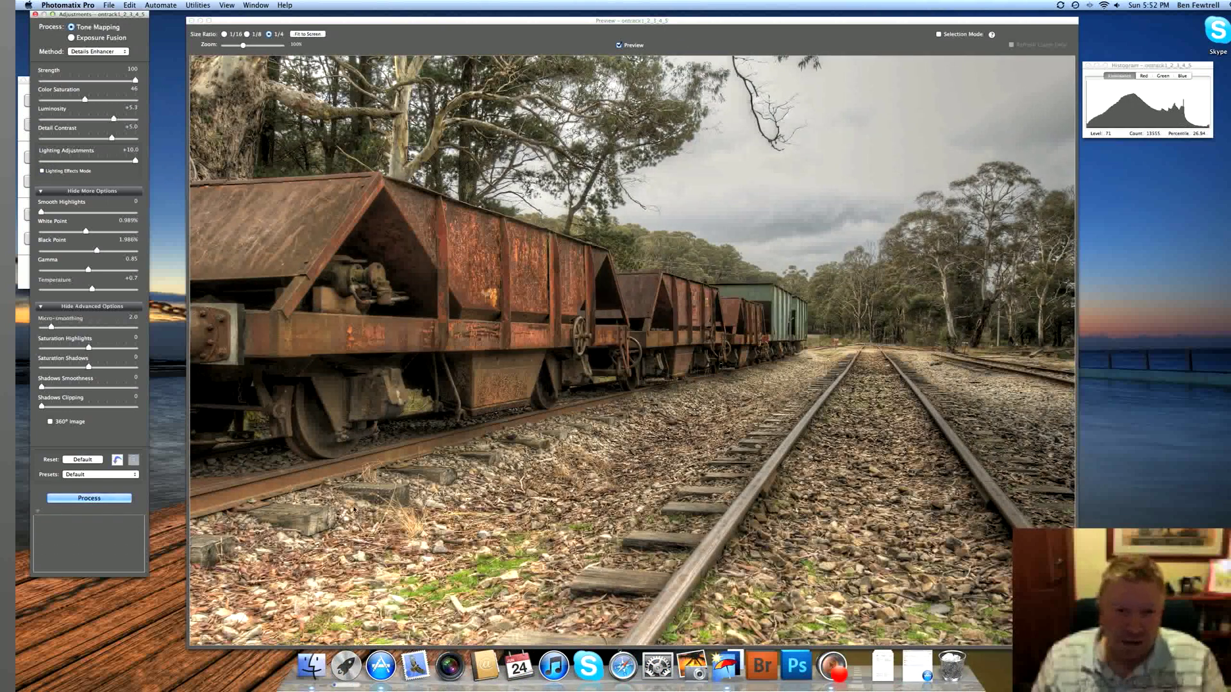
{"action": "left_click", "coordinate": [896, 120]}
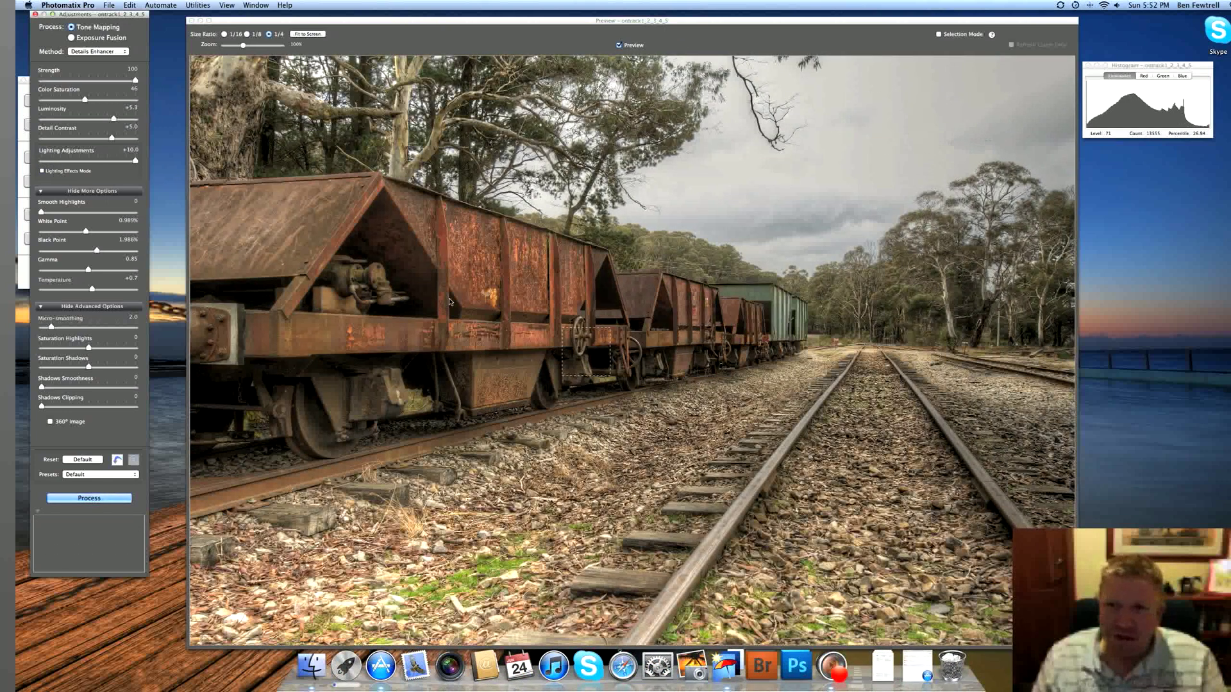
{"action": "mouse_move", "coordinate": [129, 165]}
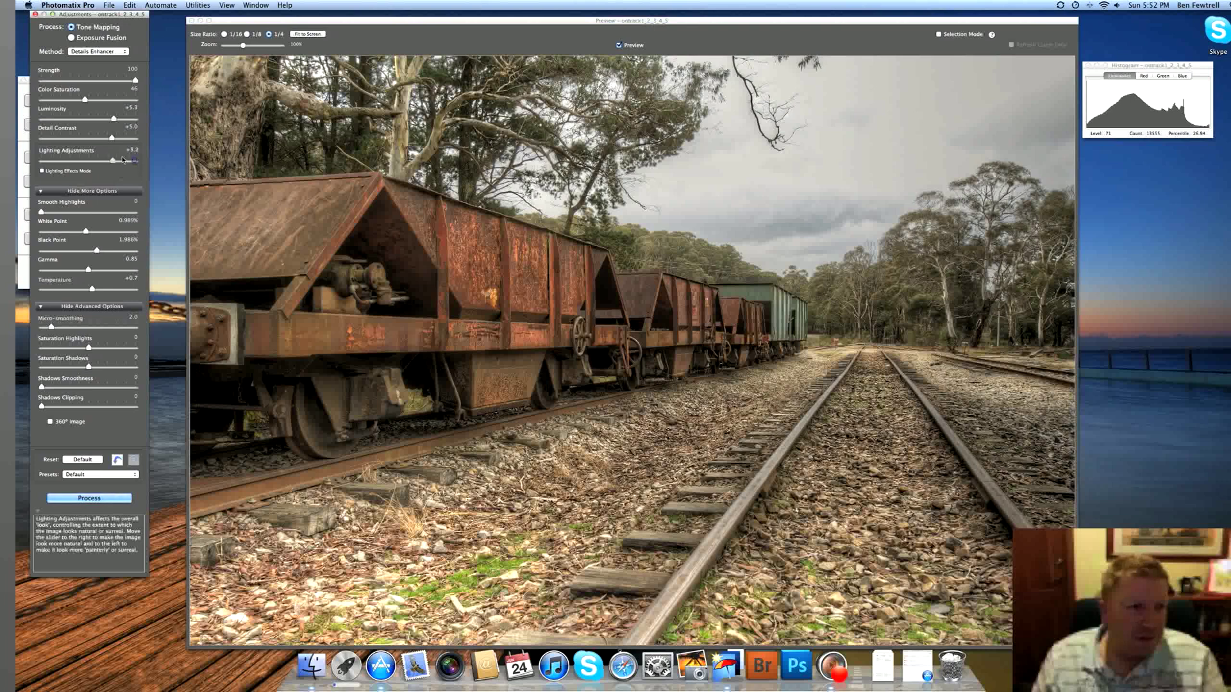
{"action": "left_click_drag", "start_coordinate": [90, 155], "coordinate": [32, 161]}
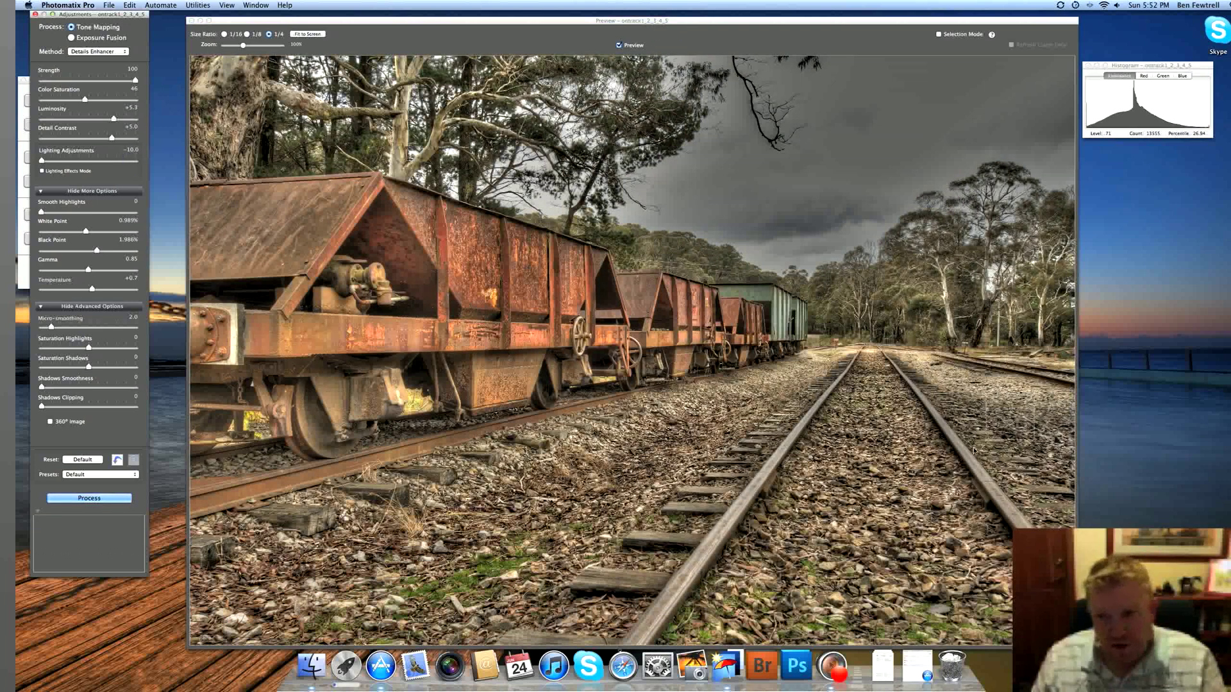
{"action": "left_click_drag", "start_coordinate": [42, 160], "coordinate": [60, 163]}
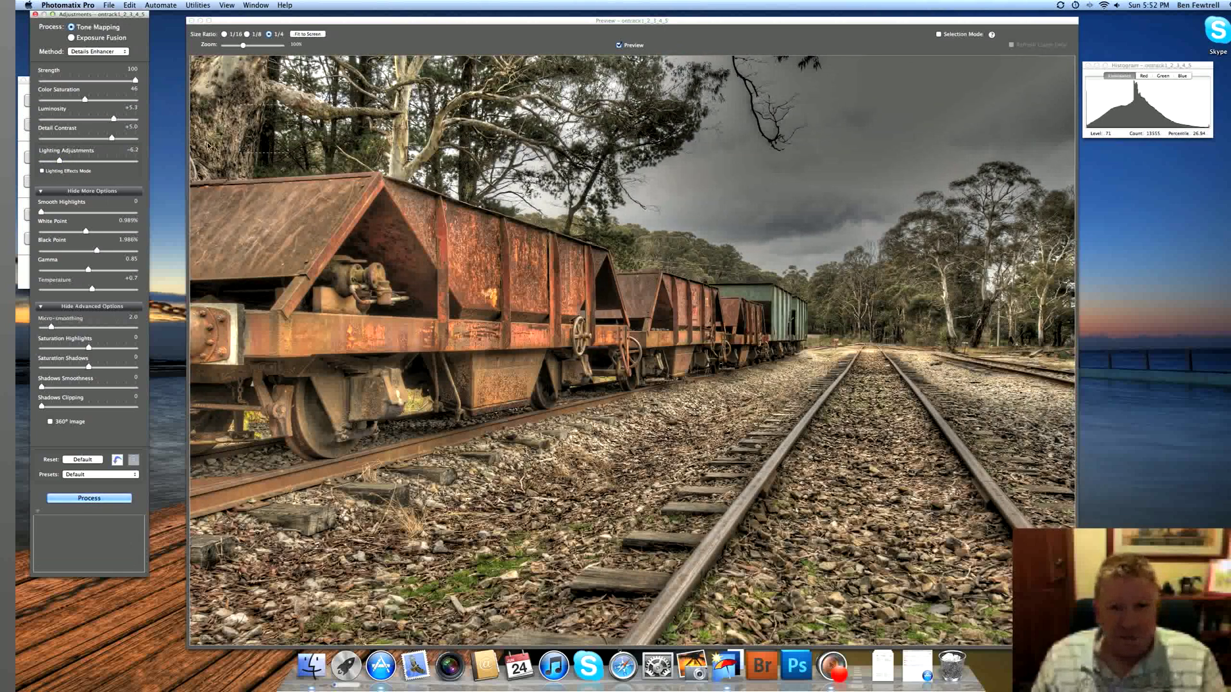
{"action": "left_click_drag", "start_coordinate": [59, 161], "coordinate": [51, 162]}
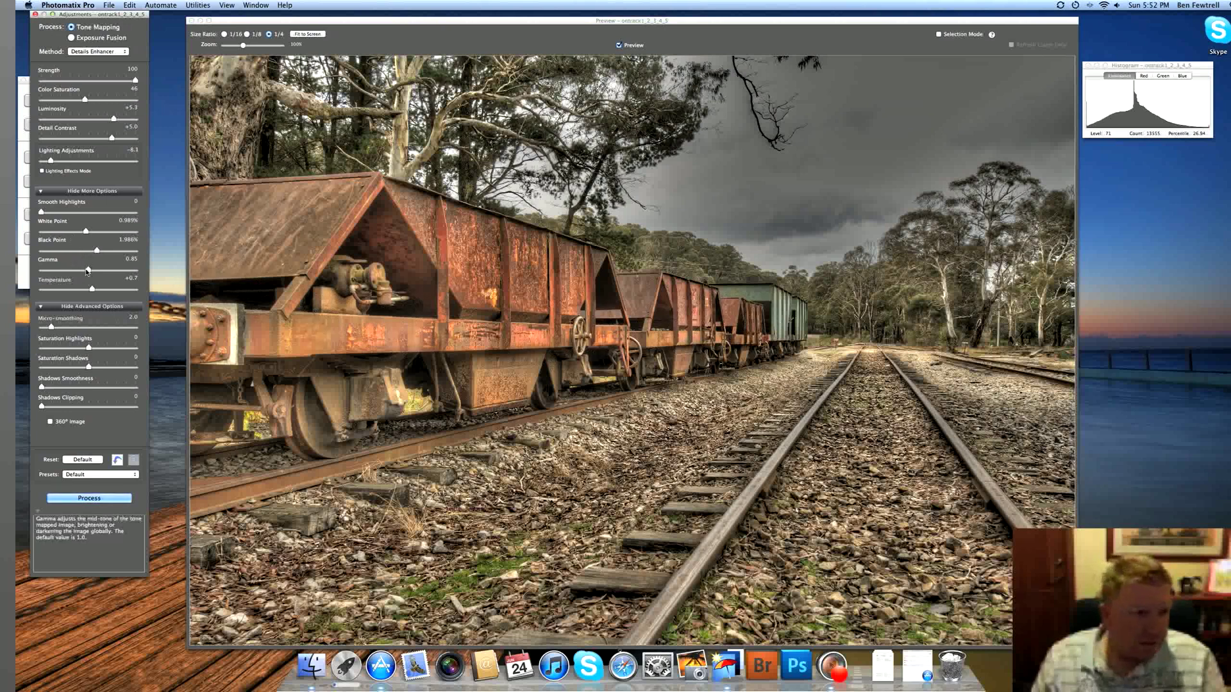
{"action": "left_click_drag", "start_coordinate": [85, 269], "coordinate": [85, 270]}
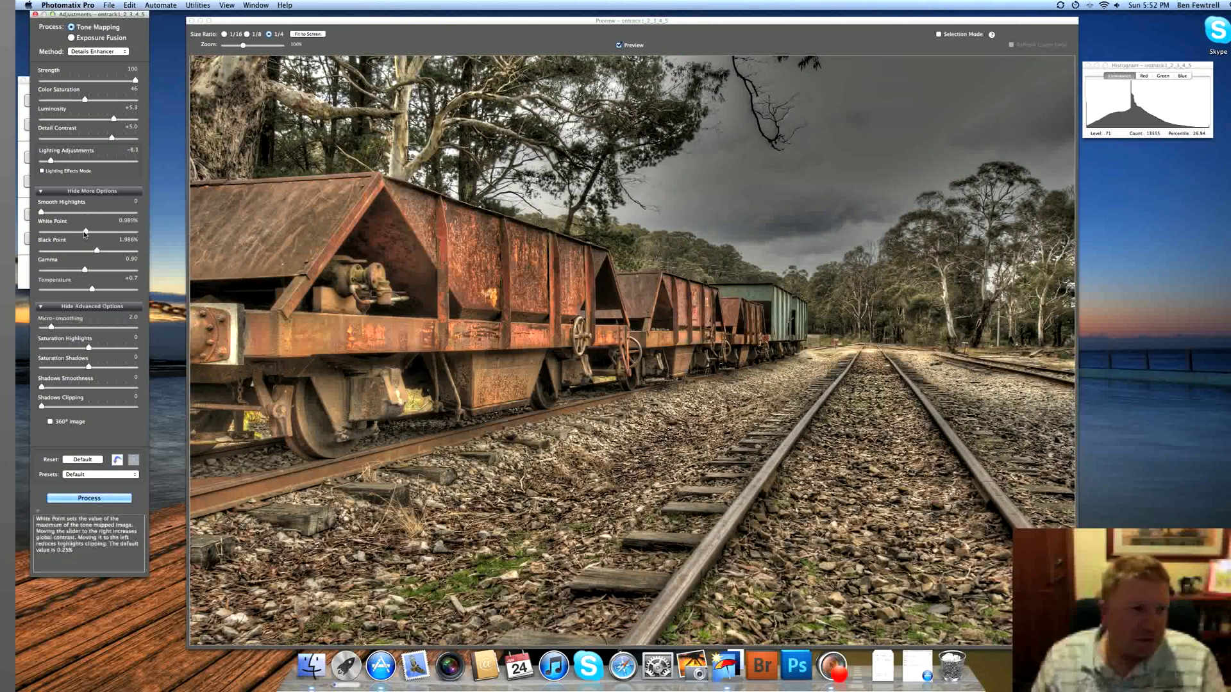
Set White Point to about 1.196% and Gamma to 0.94 in the Adjustments panel
{"action": "left_click_drag", "start_coordinate": [84, 234], "coordinate": [81, 234]}
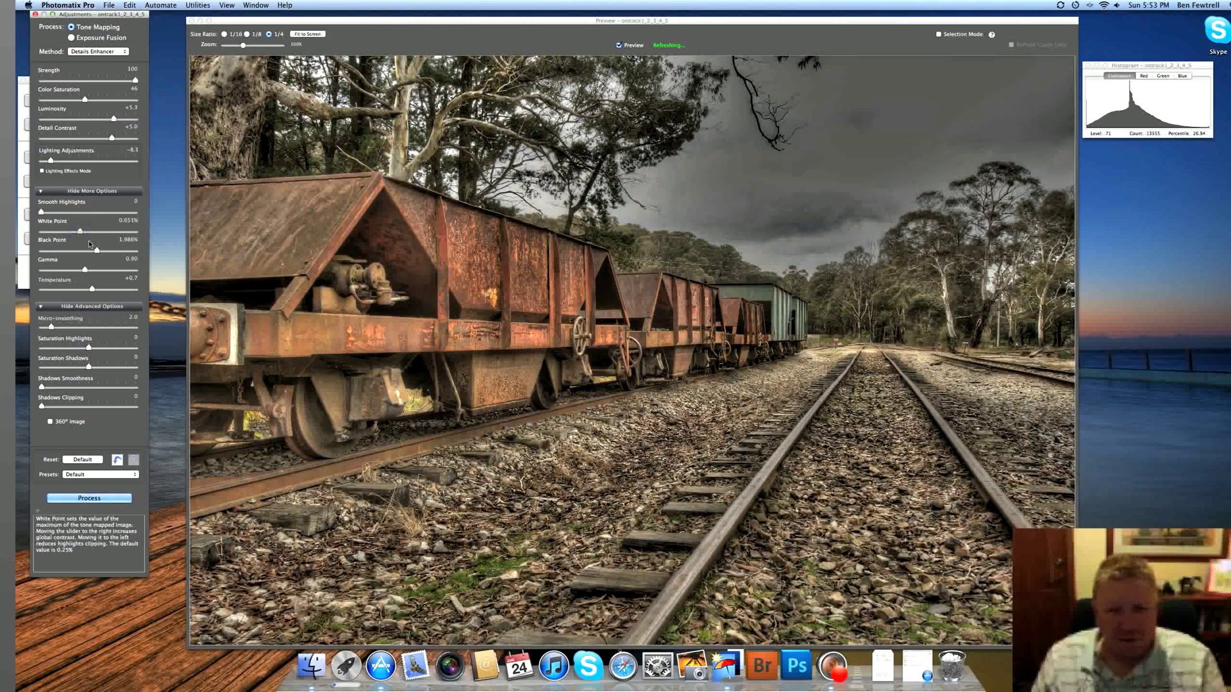
{"action": "left_click_drag", "start_coordinate": [86, 233], "coordinate": [84, 234]}
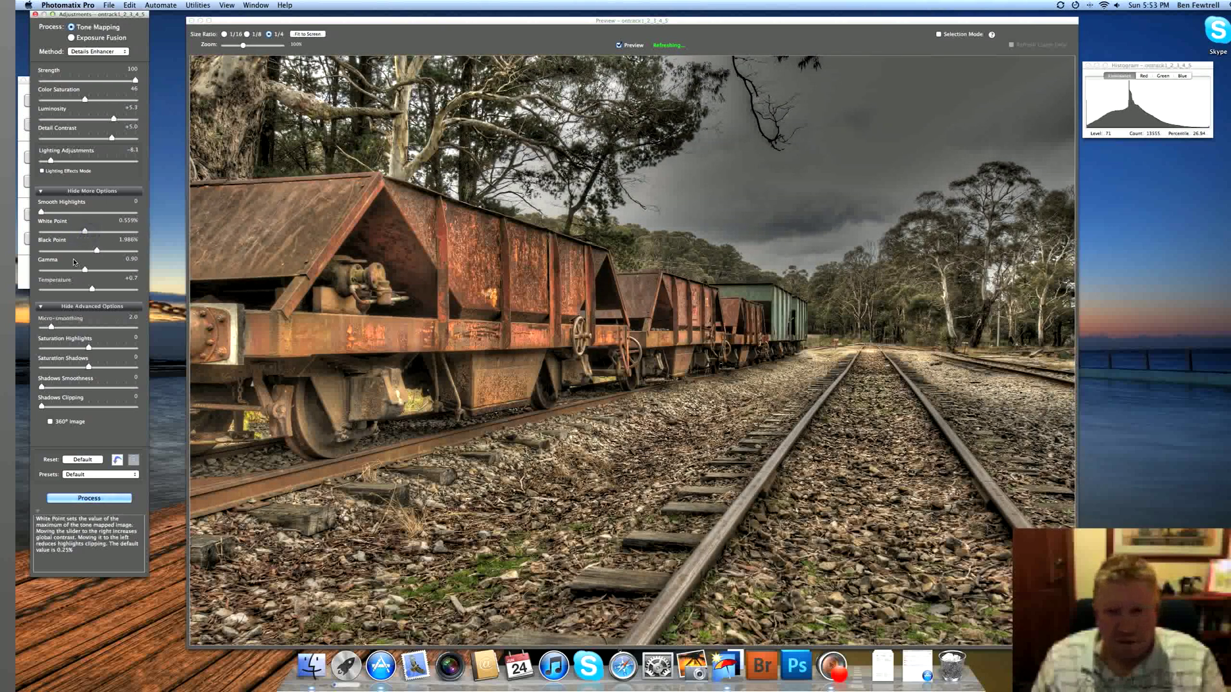
{"action": "left_click", "coordinate": [75, 228]}
{"action": "left_click", "coordinate": [82, 231]}
{"action": "left_click", "coordinate": [91, 269]}
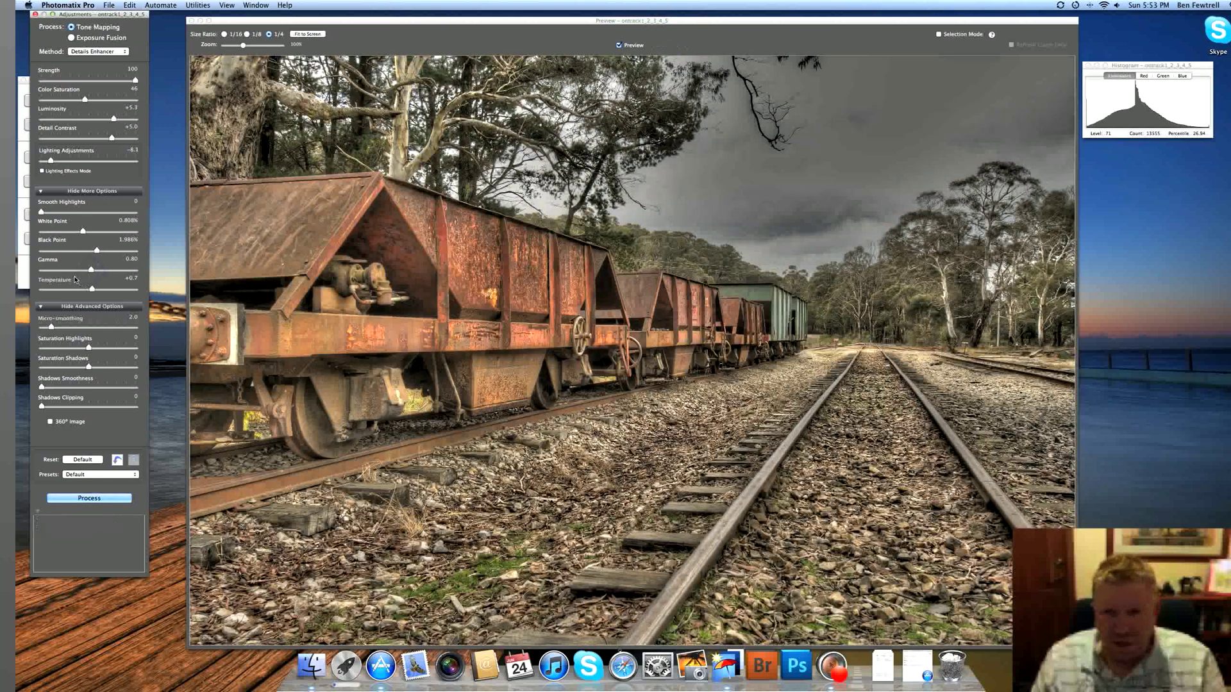
{"action": "left_click_drag", "start_coordinate": [92, 269], "coordinate": [88, 231]}
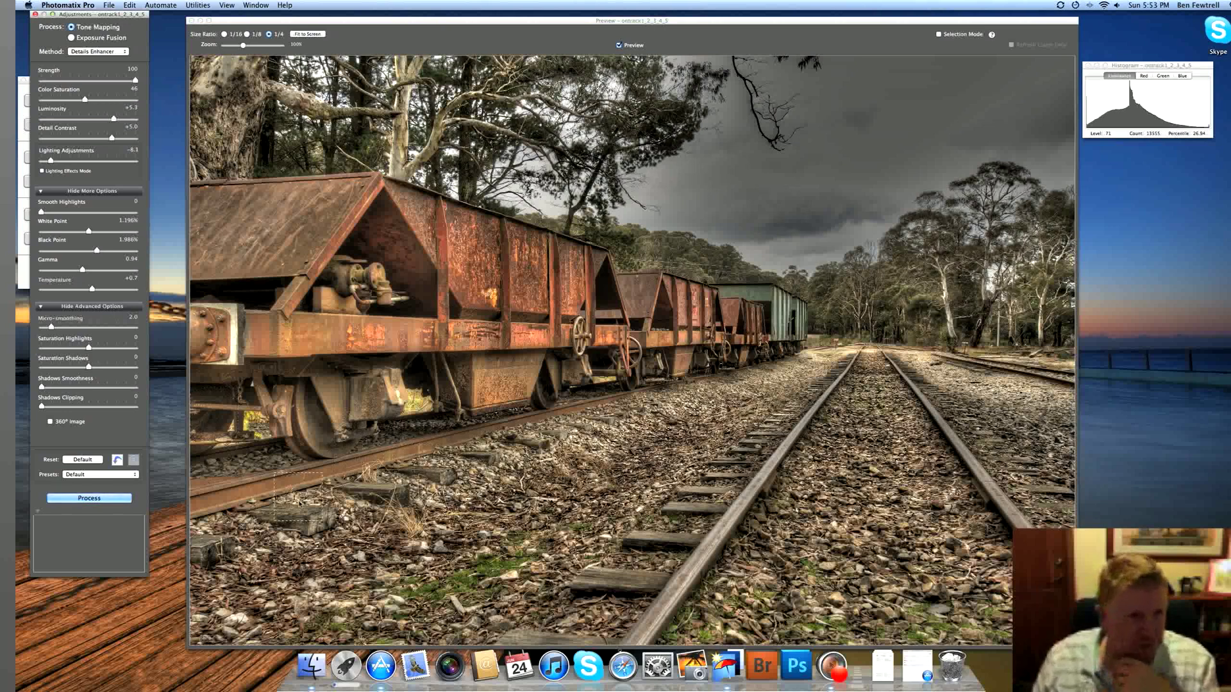
Process the full-size railway image with the Details Enhancer settings
{"action": "left_click", "coordinate": [70, 502]}
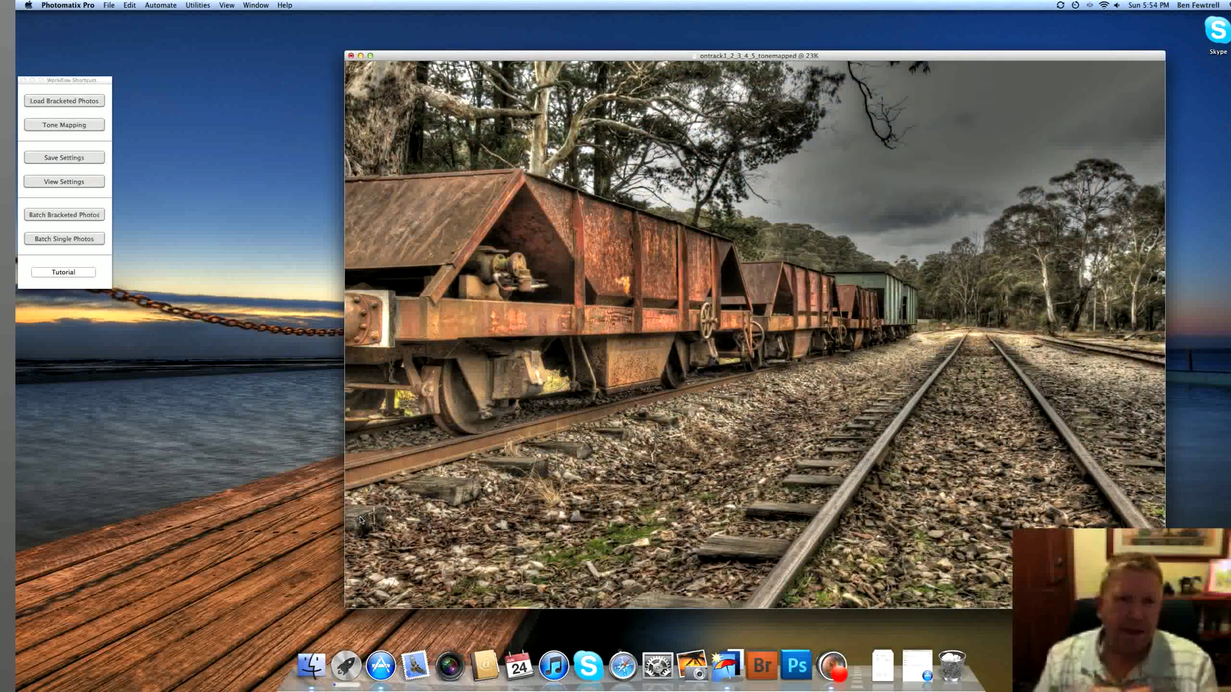
Save ontrack1_2_3_4_5_tonemapped as a JPEG in the Processing folder and close its window
{"action": "key", "text": "super+w"}
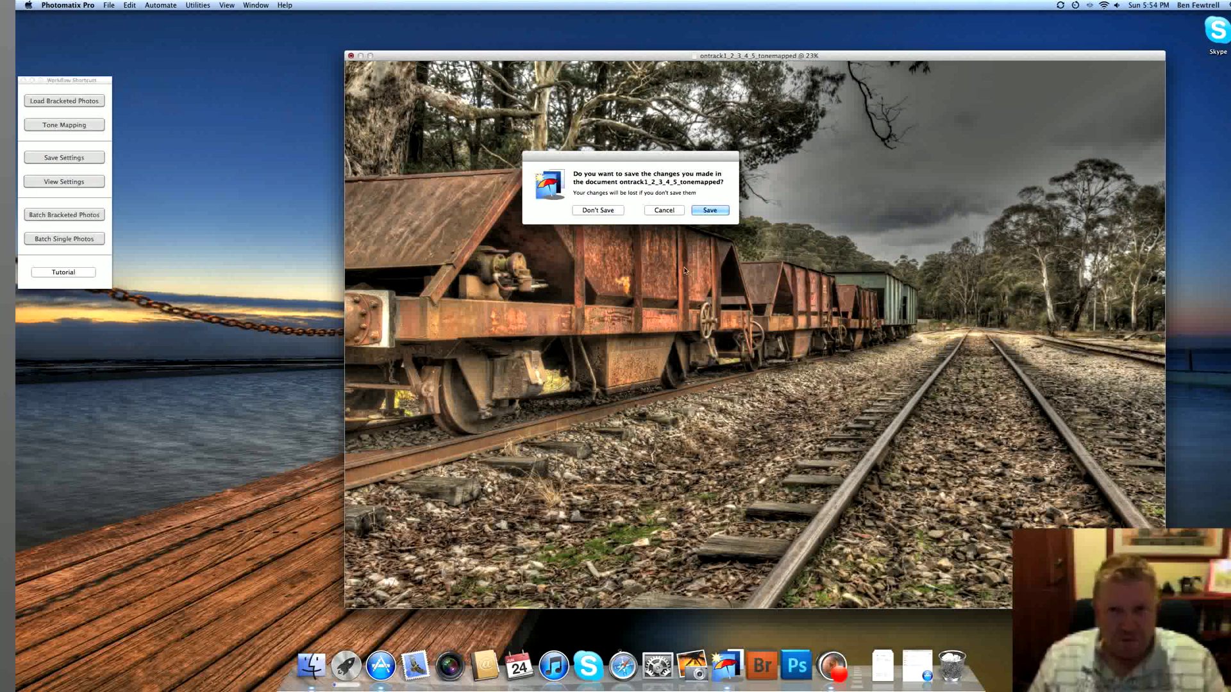
{"action": "left_click", "coordinate": [709, 212]}
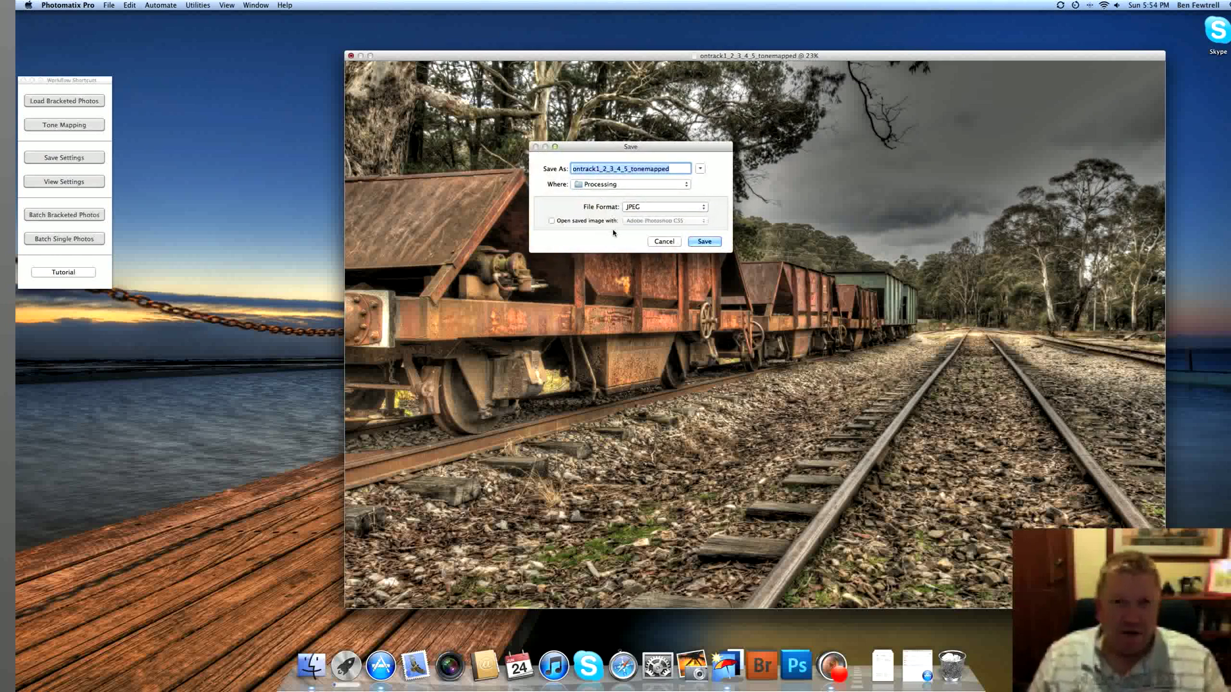
{"action": "left_click", "coordinate": [705, 241]}
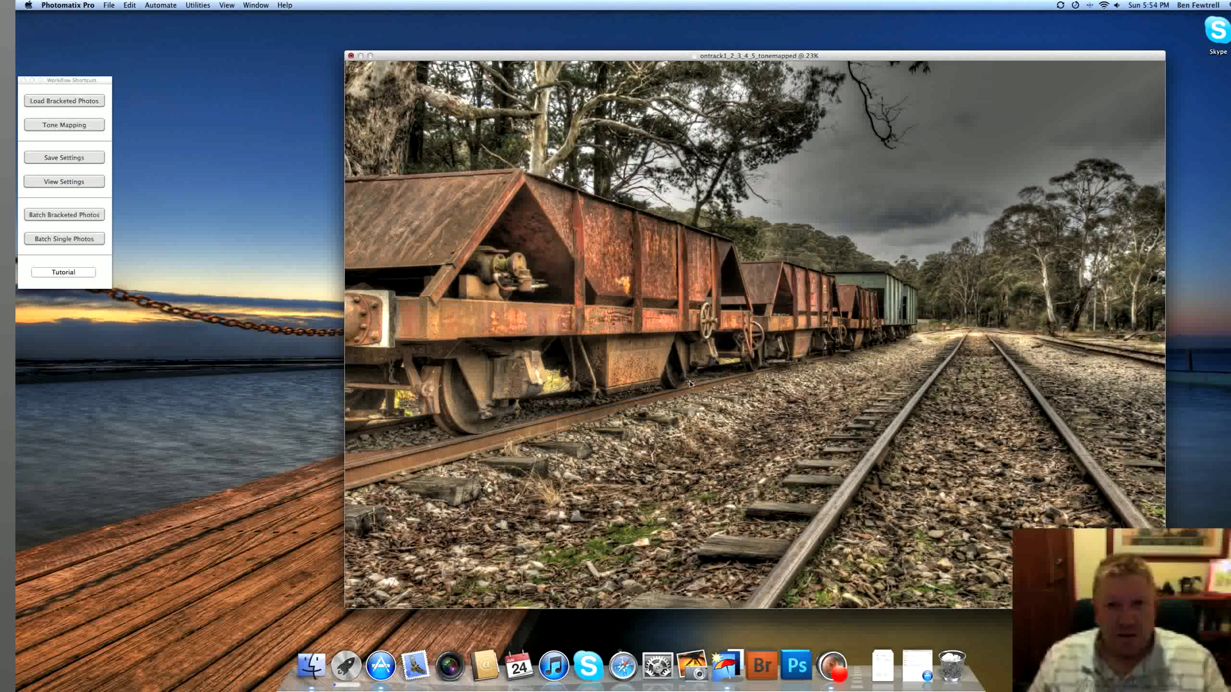
{"action": "key", "text": "super+w"}
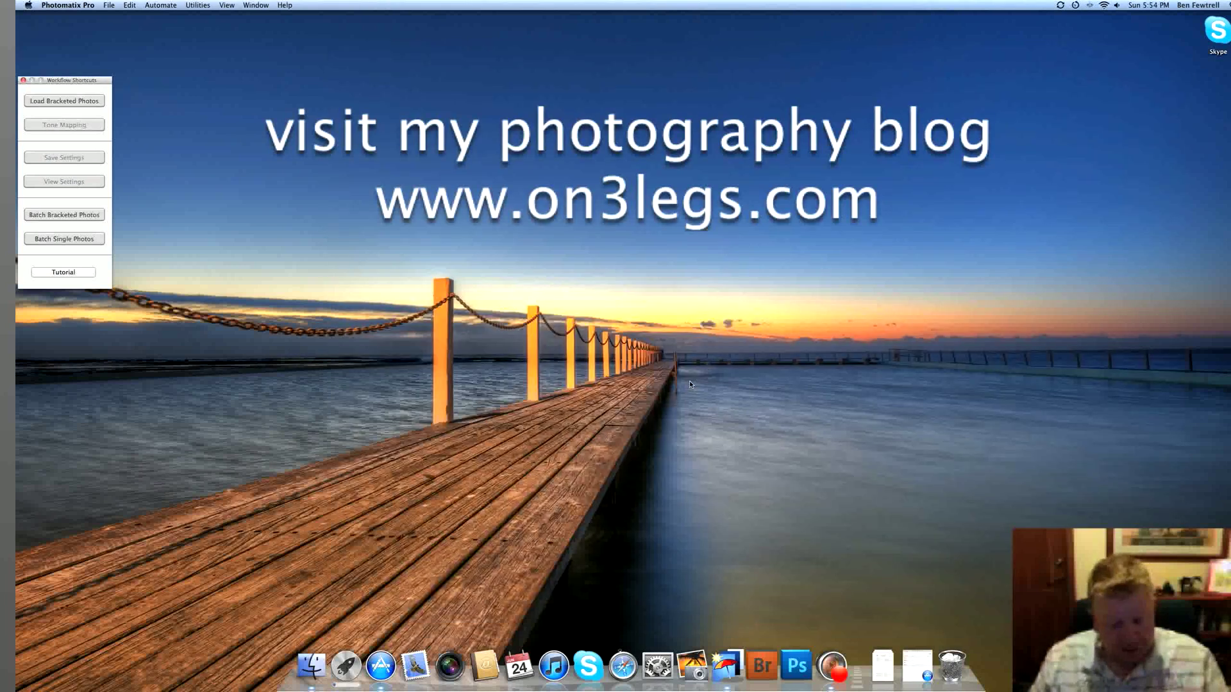
Quit Photomatix Pro with Cmd+Q
{"action": "key", "text": "super+q"}
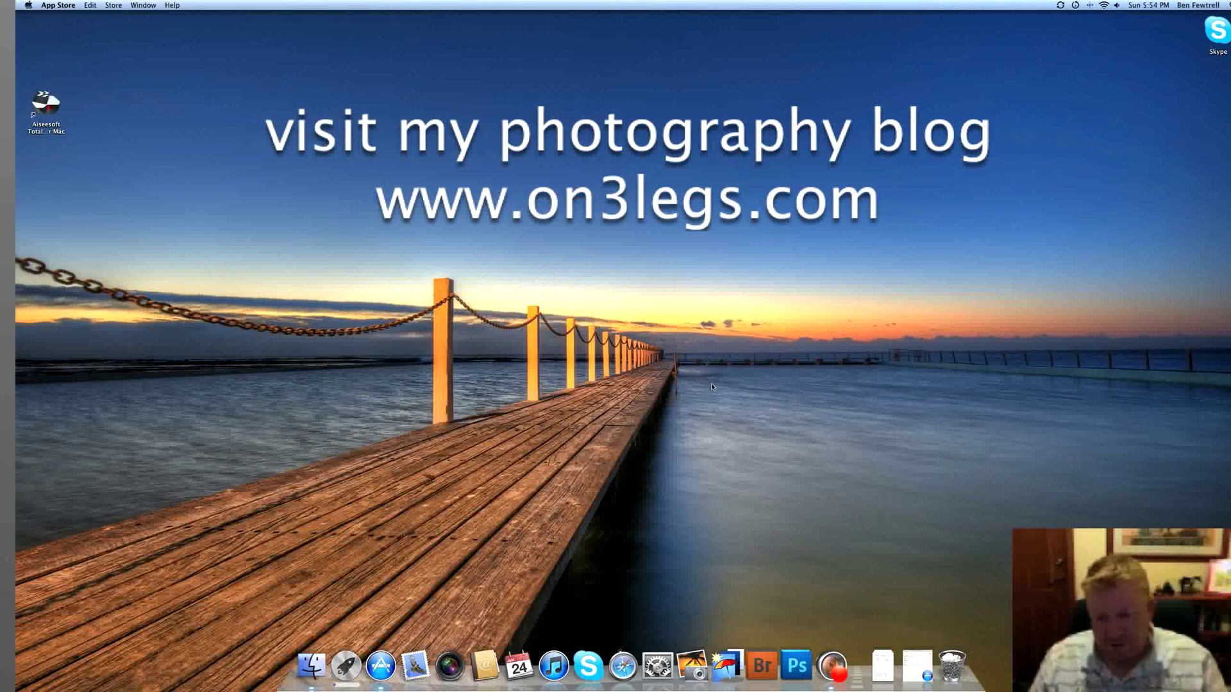